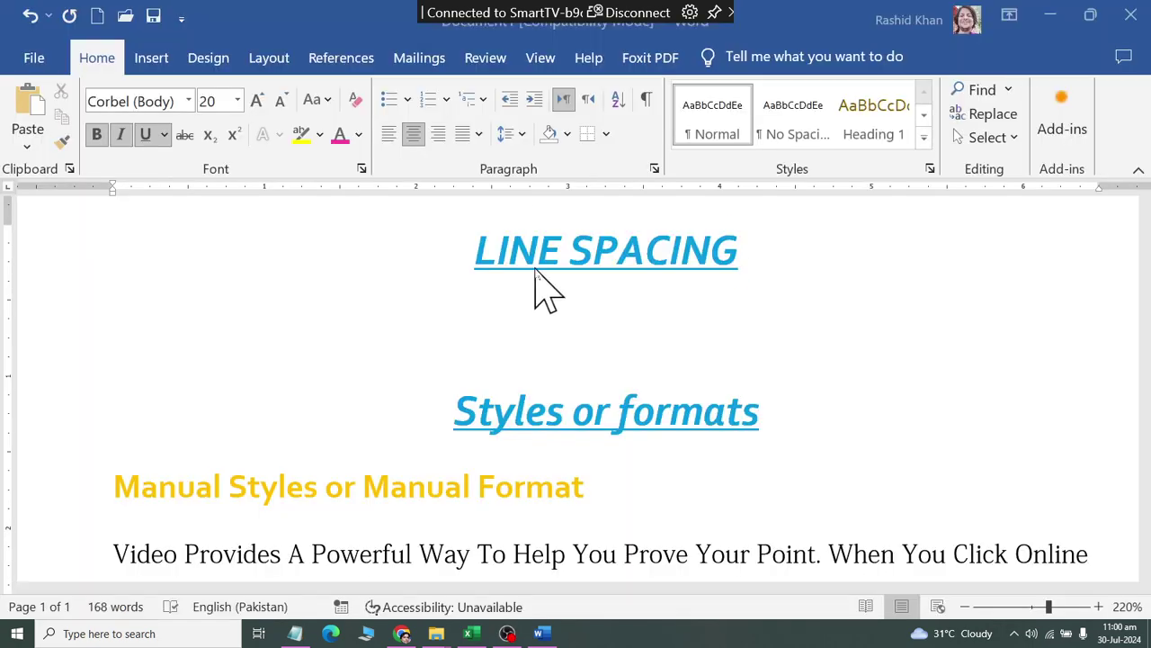
Under LINE SPACING, add a left-aligned Normal-style line 'Enter for new Paragraph (2 Line Space)', then start a new paragraph.
triple_click(401, 221)
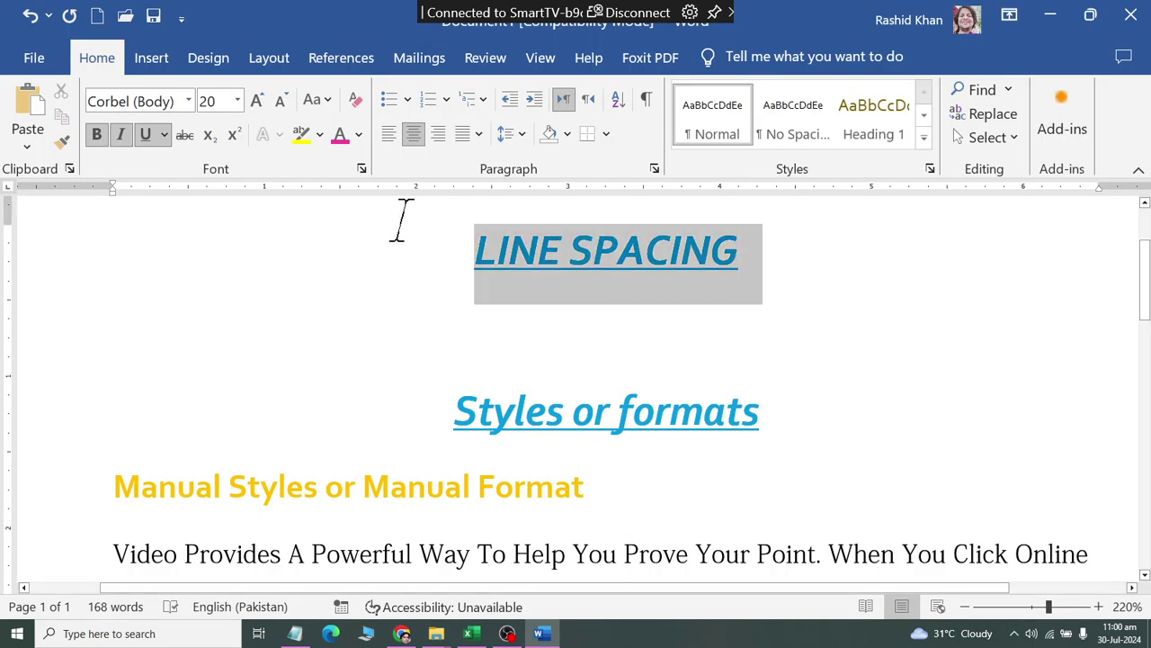
scroll(441, 248, "down", 3)
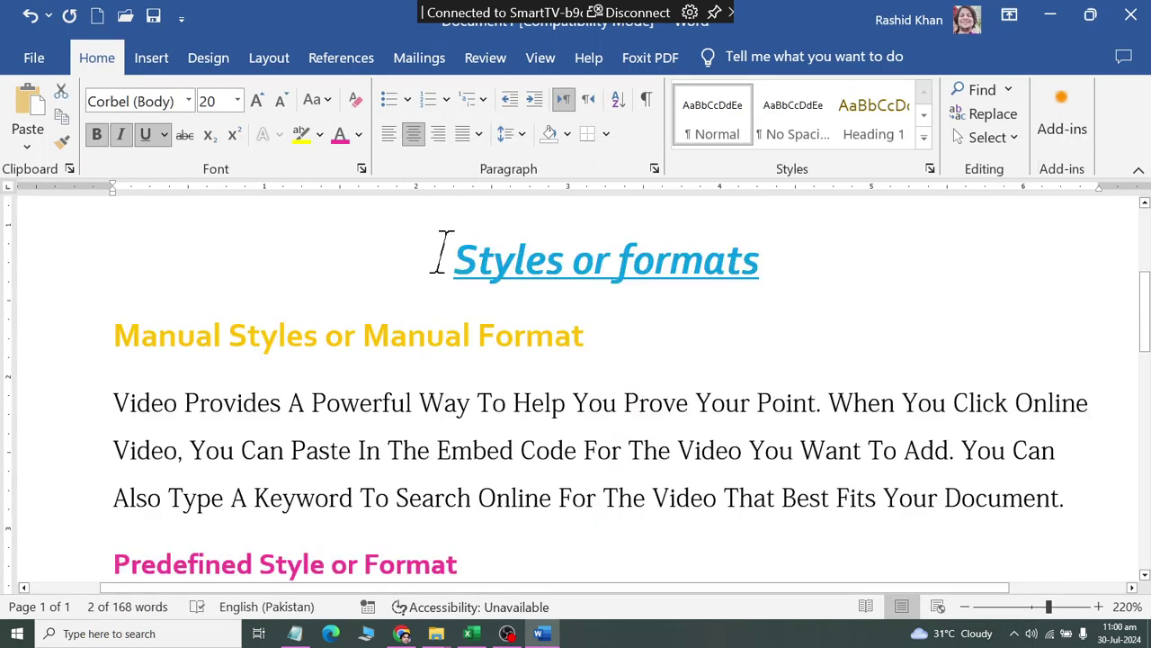
scroll(443, 293, "up", 3)
left_click(476, 315)
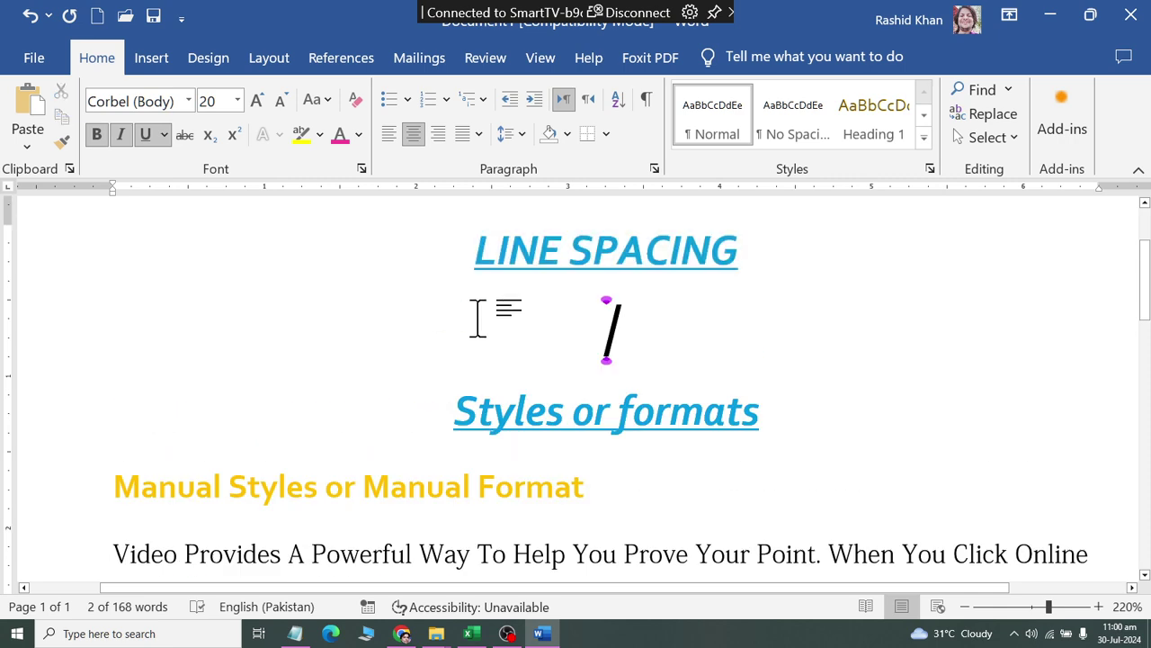
left_click(389, 134)
left_click(711, 144)
type("Ente")
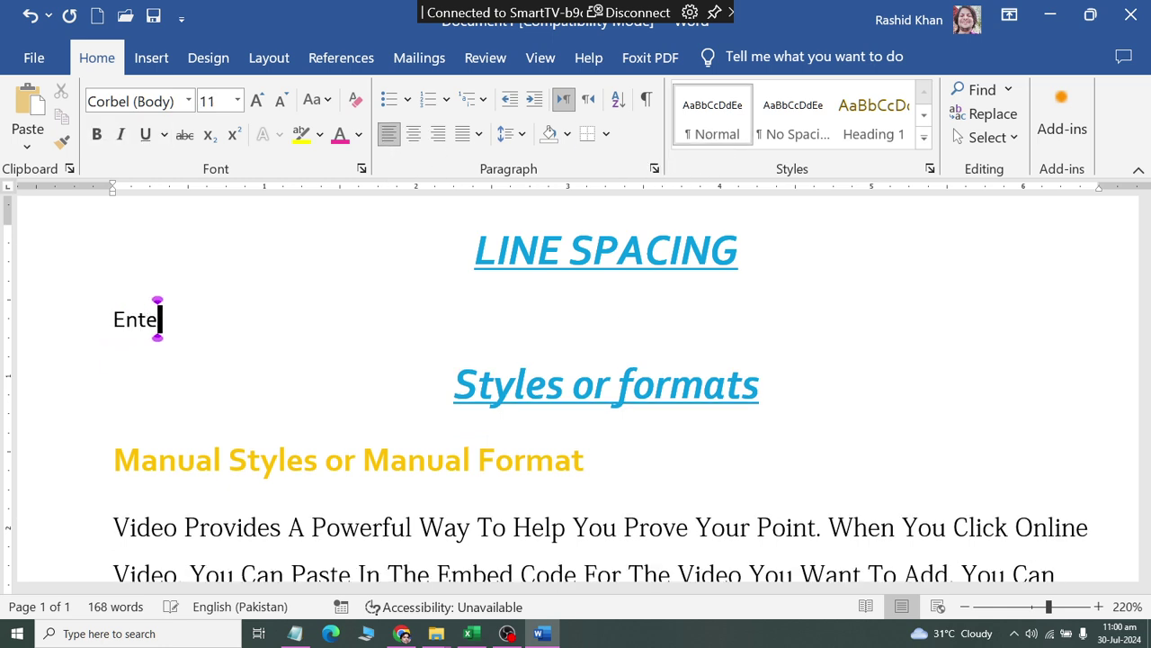
type("r for new ")
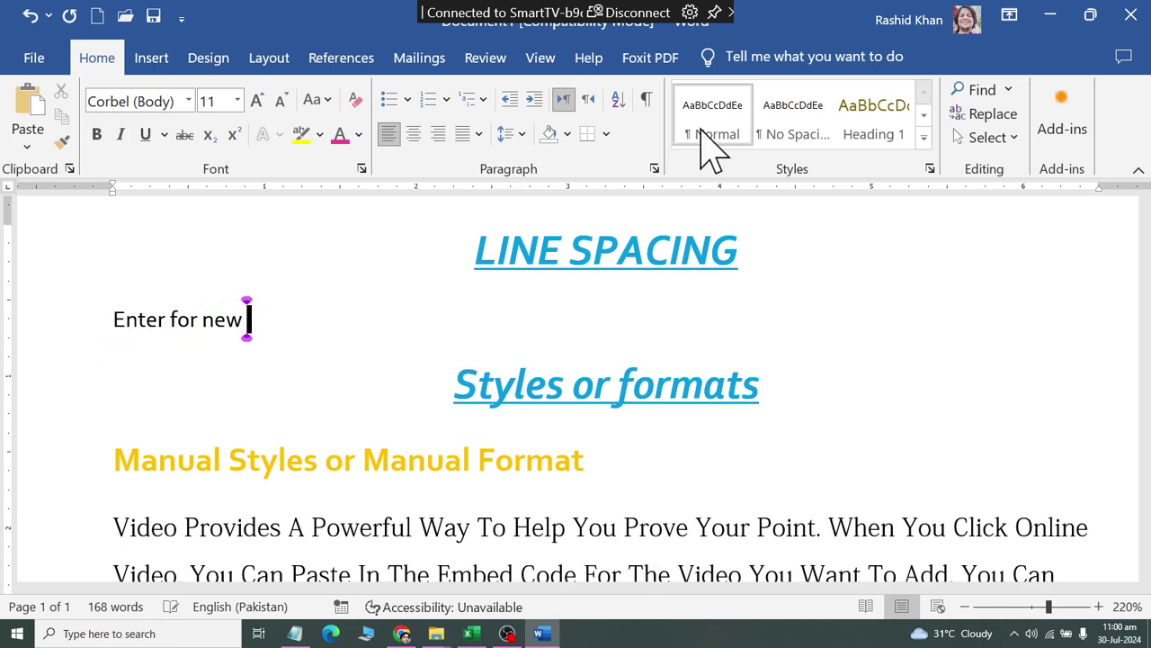
type("Paragraph")
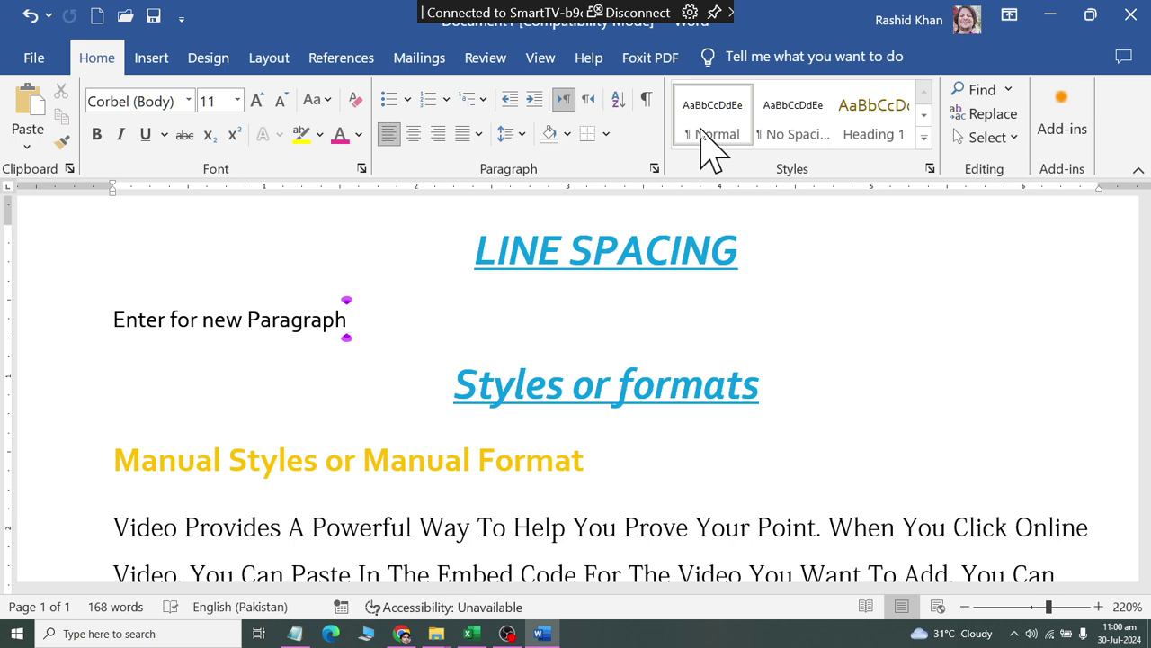
type(" (2")
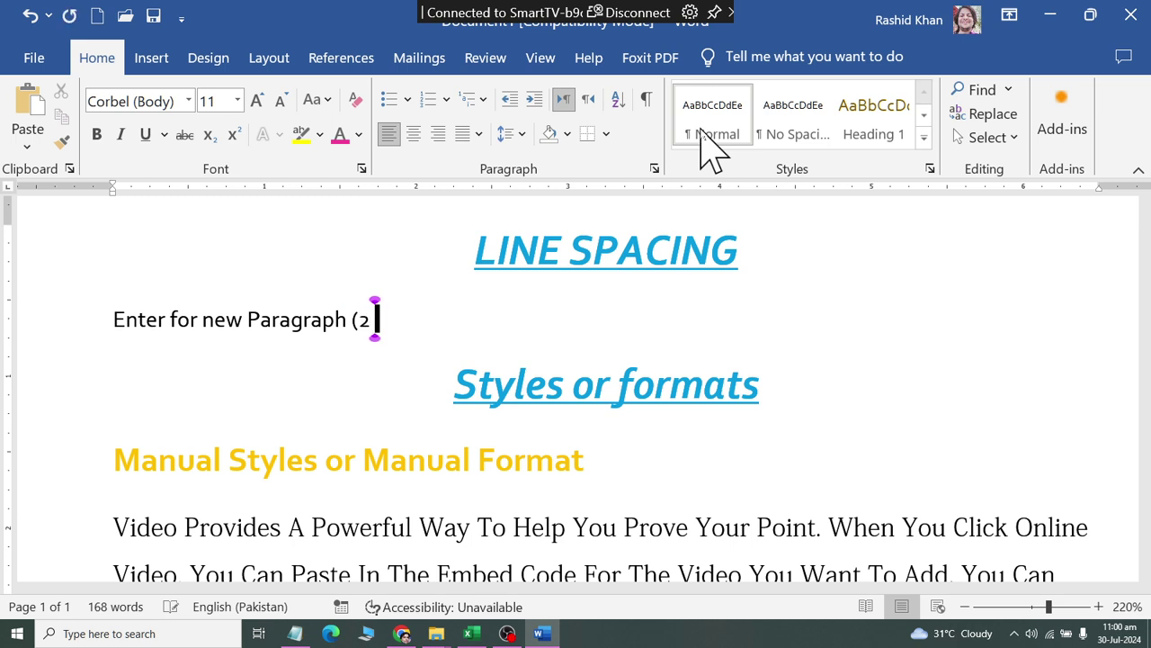
type(" Line Space")
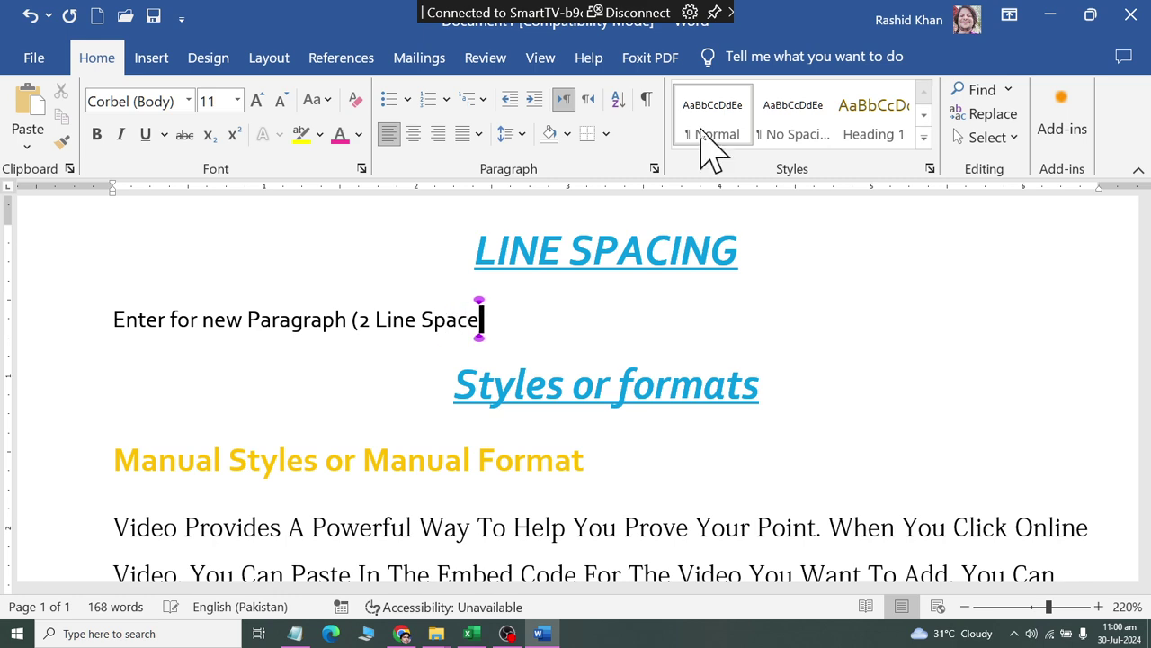
type(")")
key("Return")
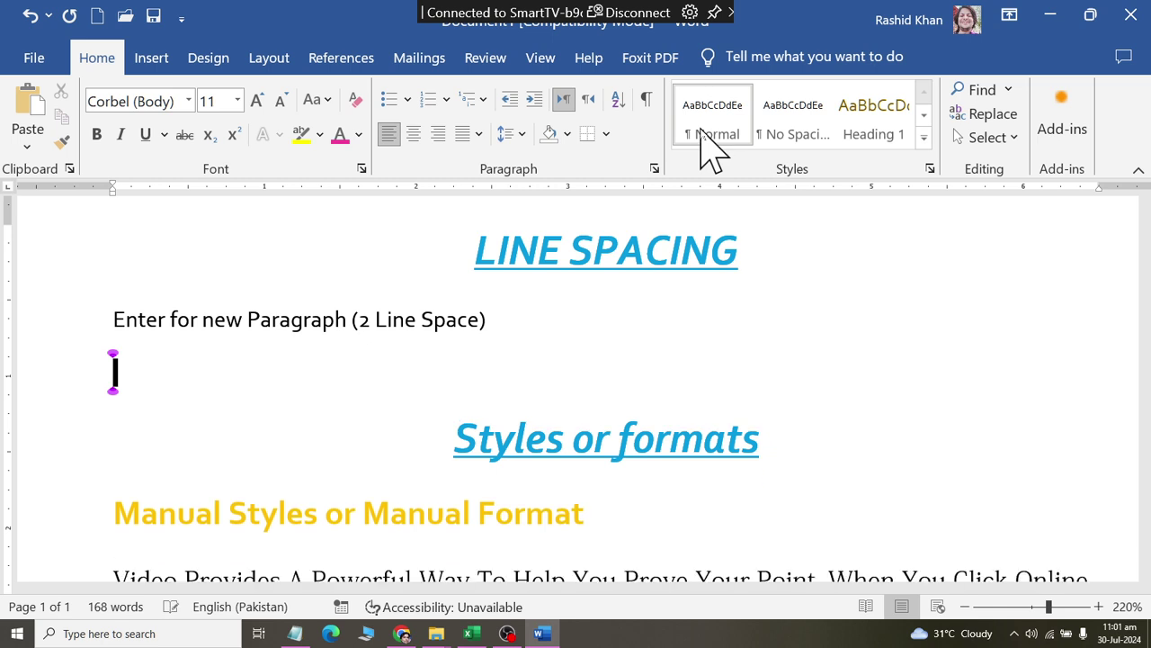
On the empty paragraph, type 'Shift + Enter for New Line (1 Line Space)', fixing a typo.
key("Down")
key("Down")
key("Up")
key("Up")
type("Shol")
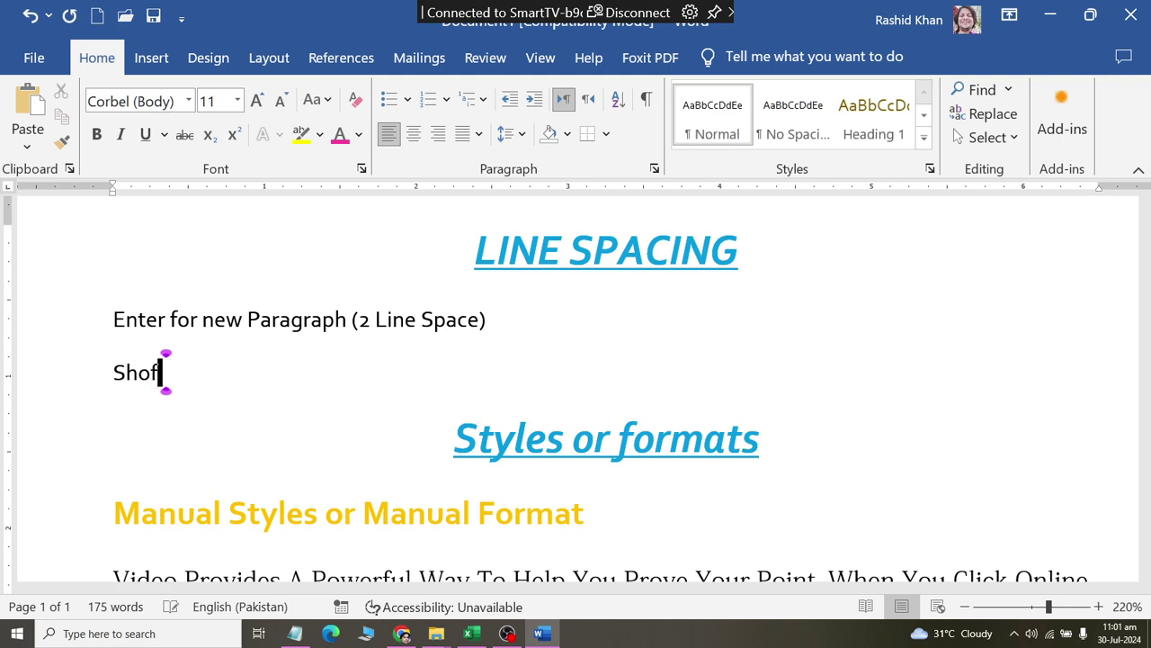
key("BackSpace")
key("BackSpace")
type("ift + E")
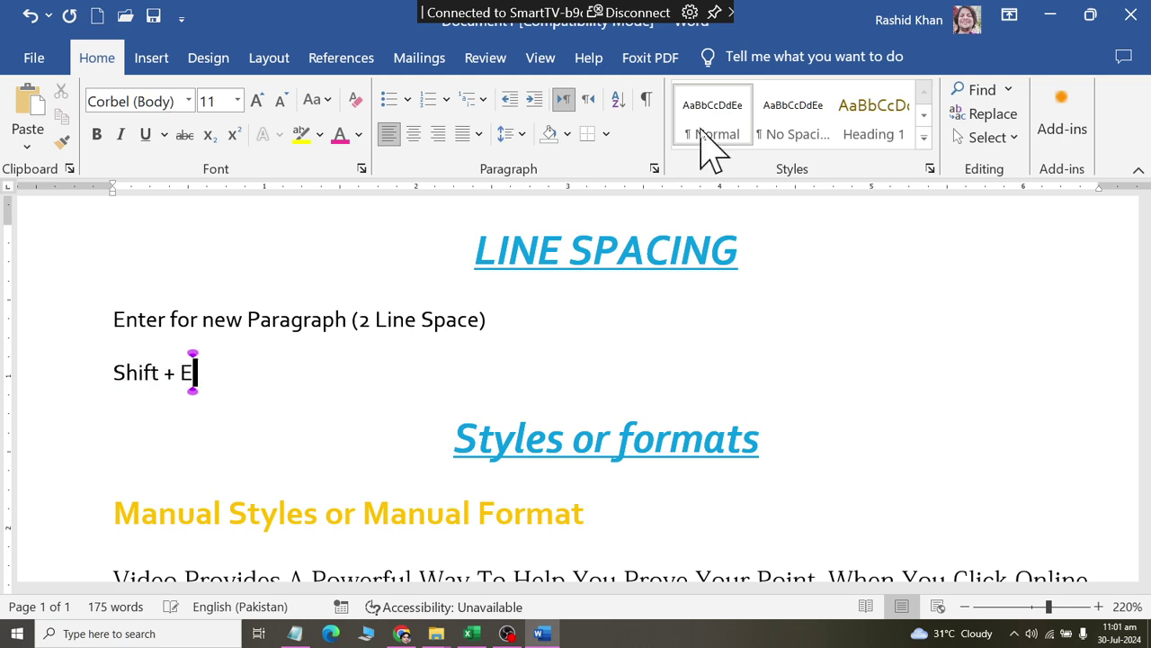
type("nter ")
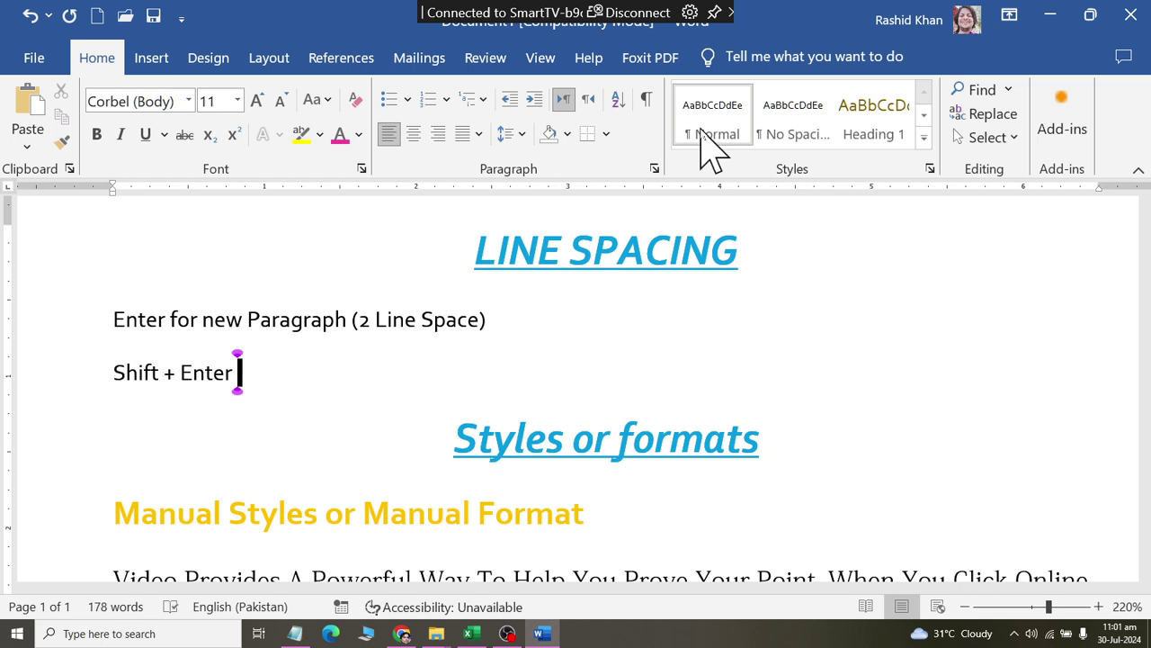
type("for")
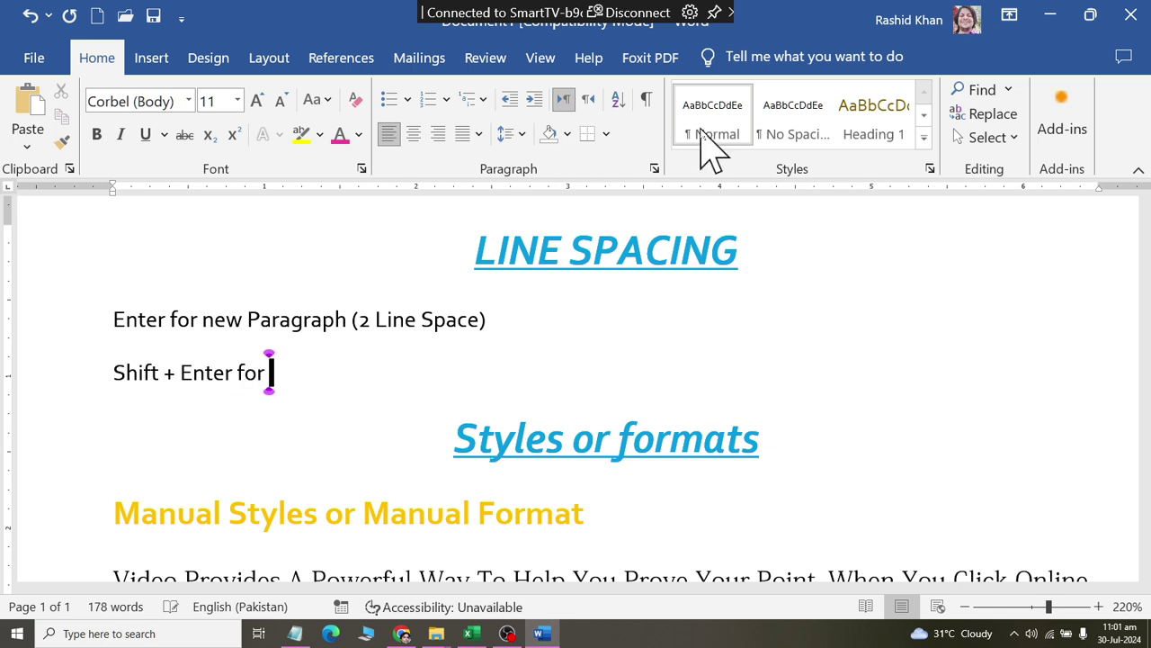
type(" New Line (1")
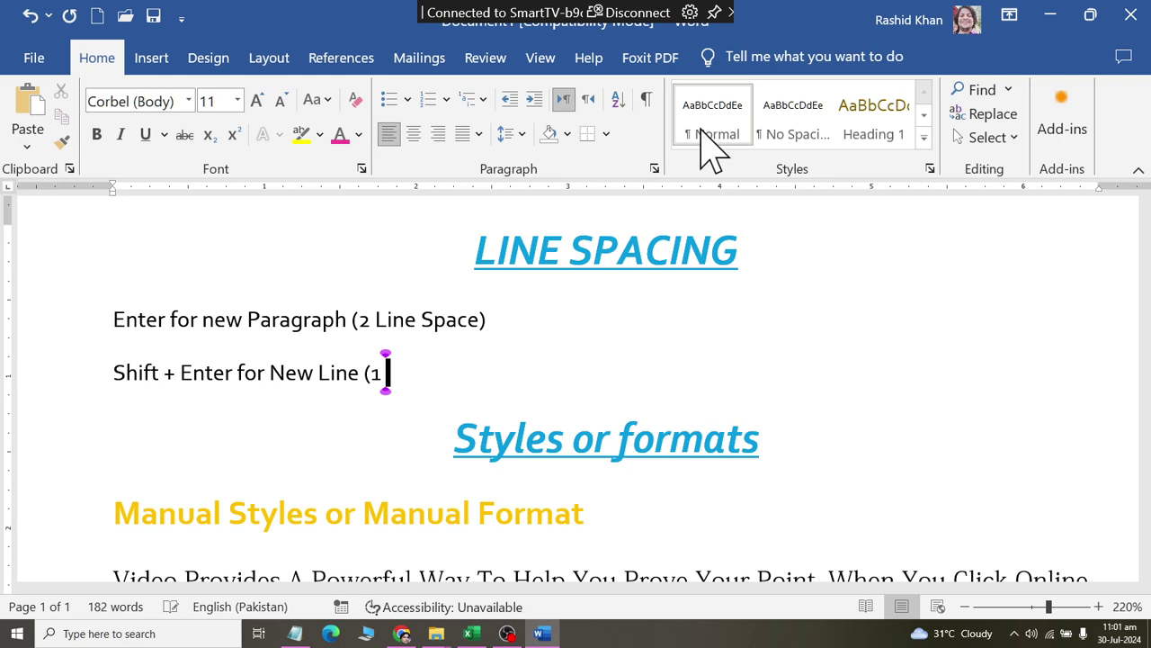
type(" Line Space)")
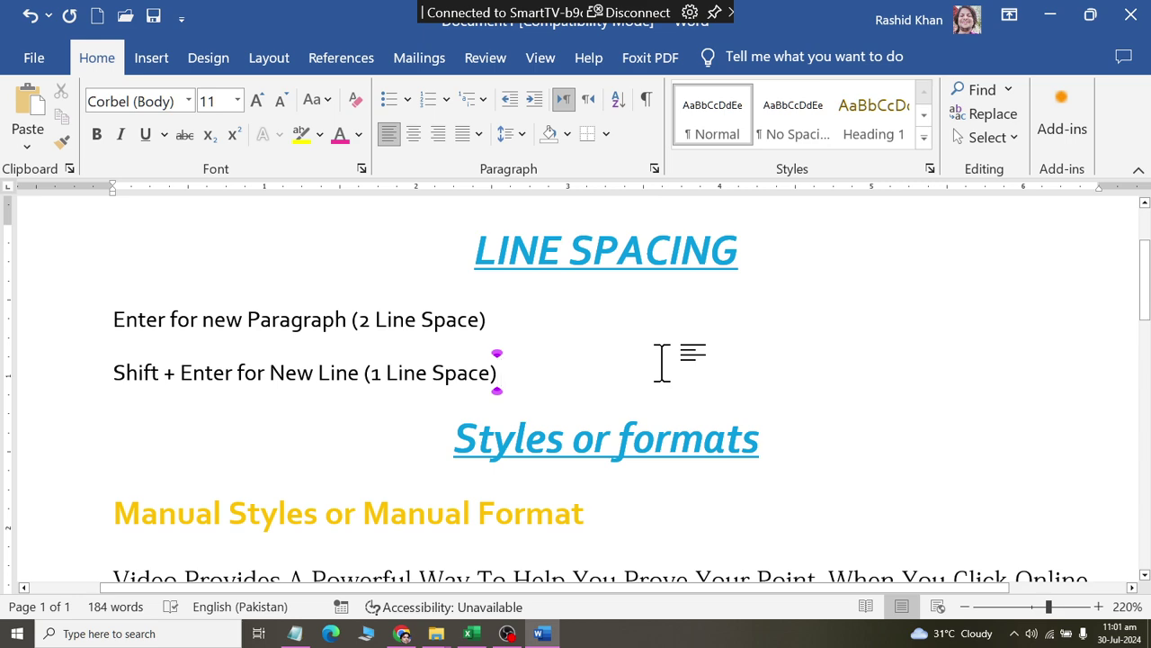
scroll(599, 291, "down", 5)
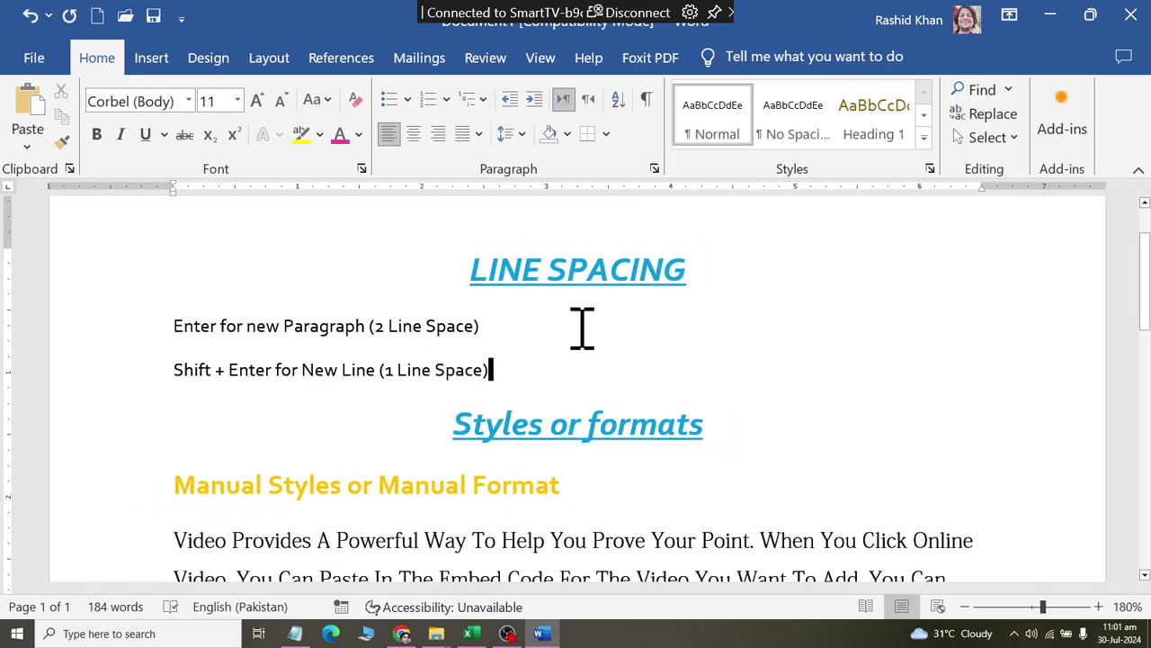
scroll(581, 326, "down", 3)
scroll(591, 339, "down", 3)
scroll(599, 405, "down", 3)
scroll(599, 411, "down", 3)
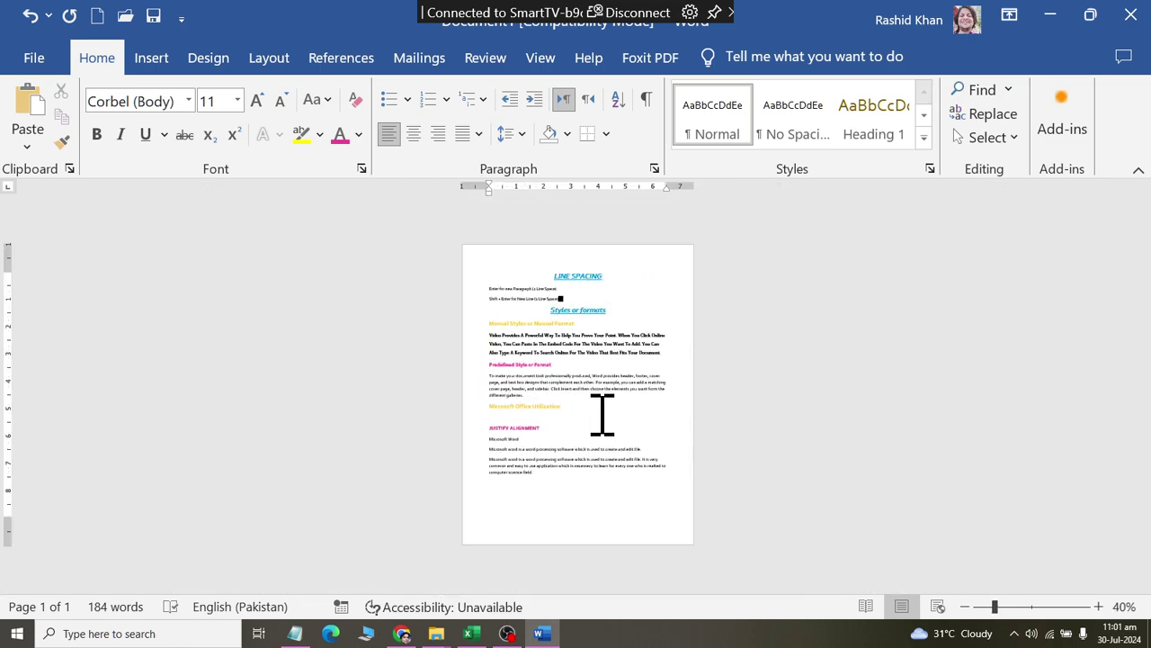
scroll(602, 414, "up", 8)
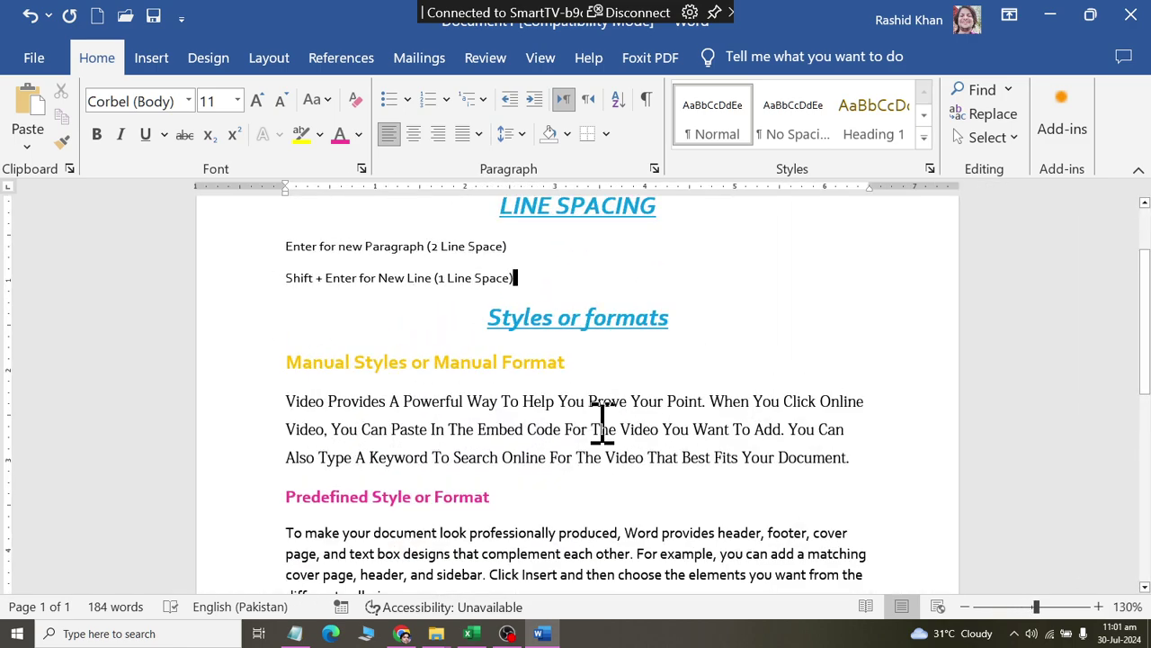
scroll(602, 415, "up", 2)
scroll(602, 418, "up", 1)
scroll(602, 420, "down", 7)
scroll(602, 422, "down", 4)
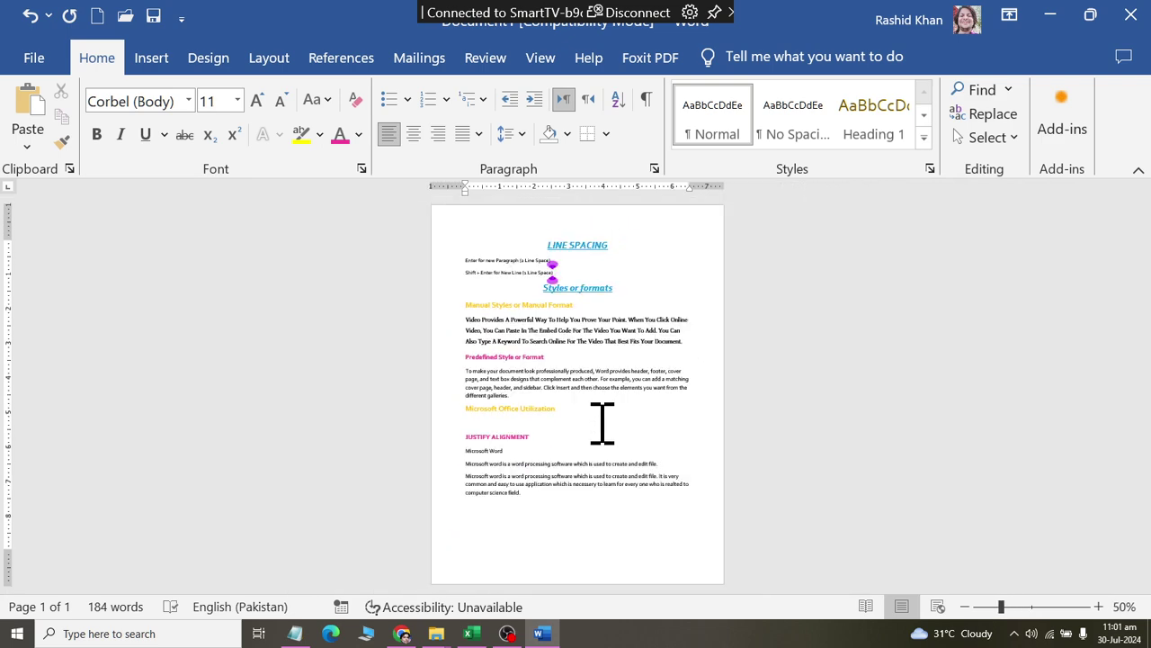
scroll(602, 422, "up", 6)
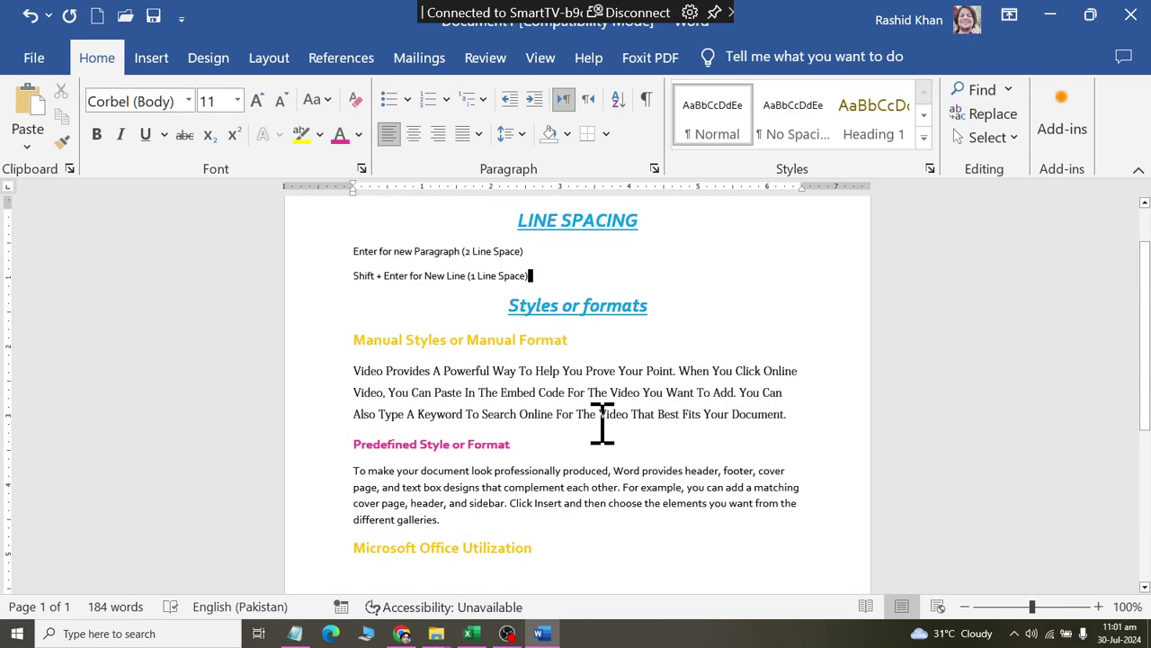
scroll(602, 422, "down", 6)
scroll(601, 422, "up", 6)
scroll(602, 423, "up", 1)
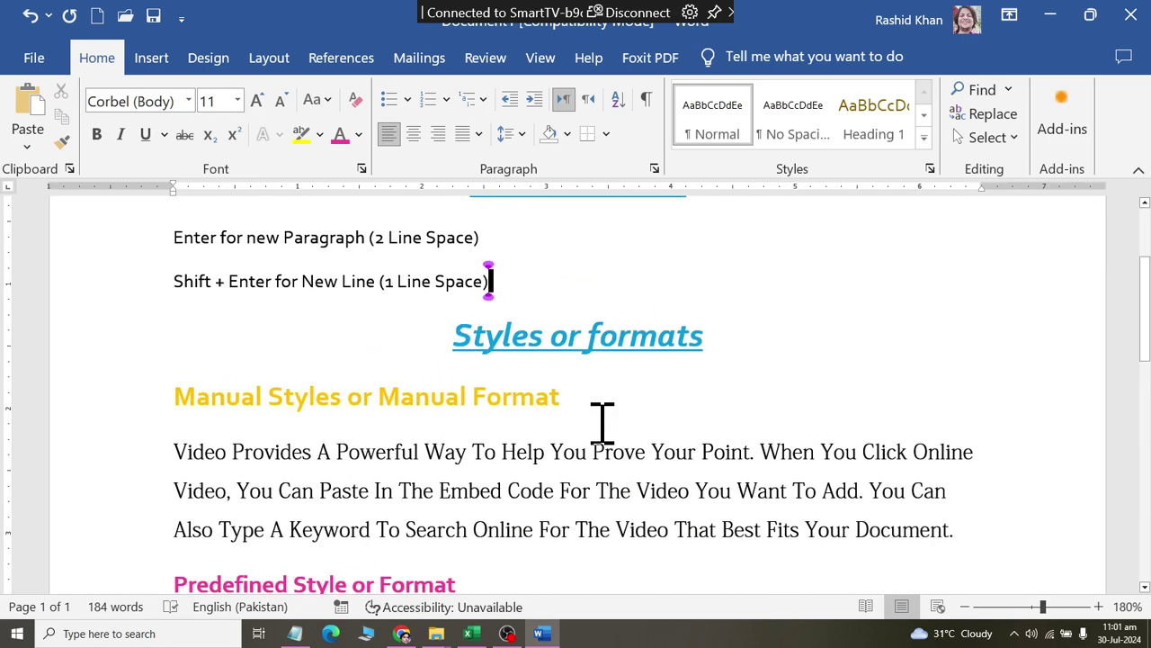
scroll(602, 423, "down", 5)
scroll(602, 423, "down", 2)
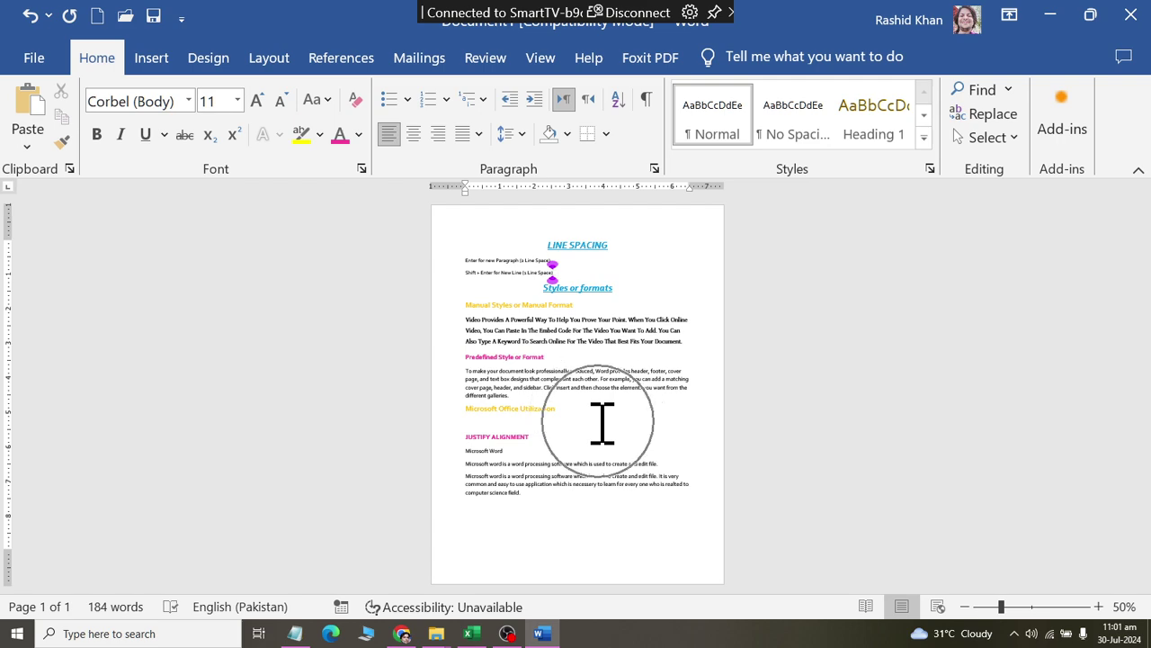
left_click(596, 449)
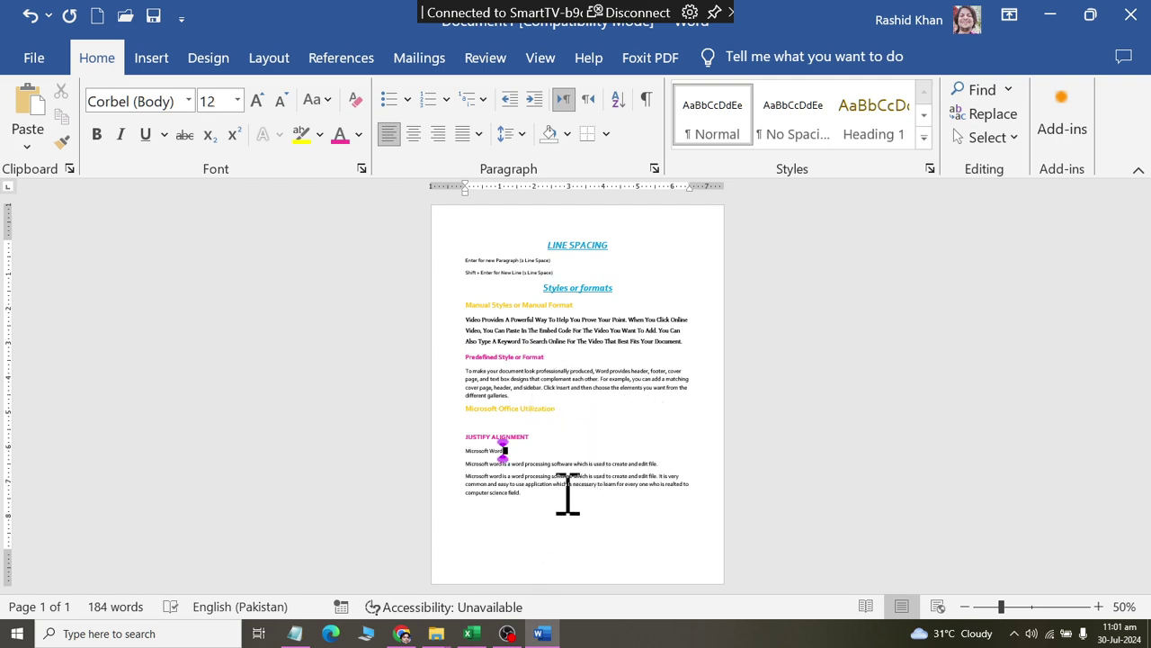
left_click(565, 490)
left_click(535, 492)
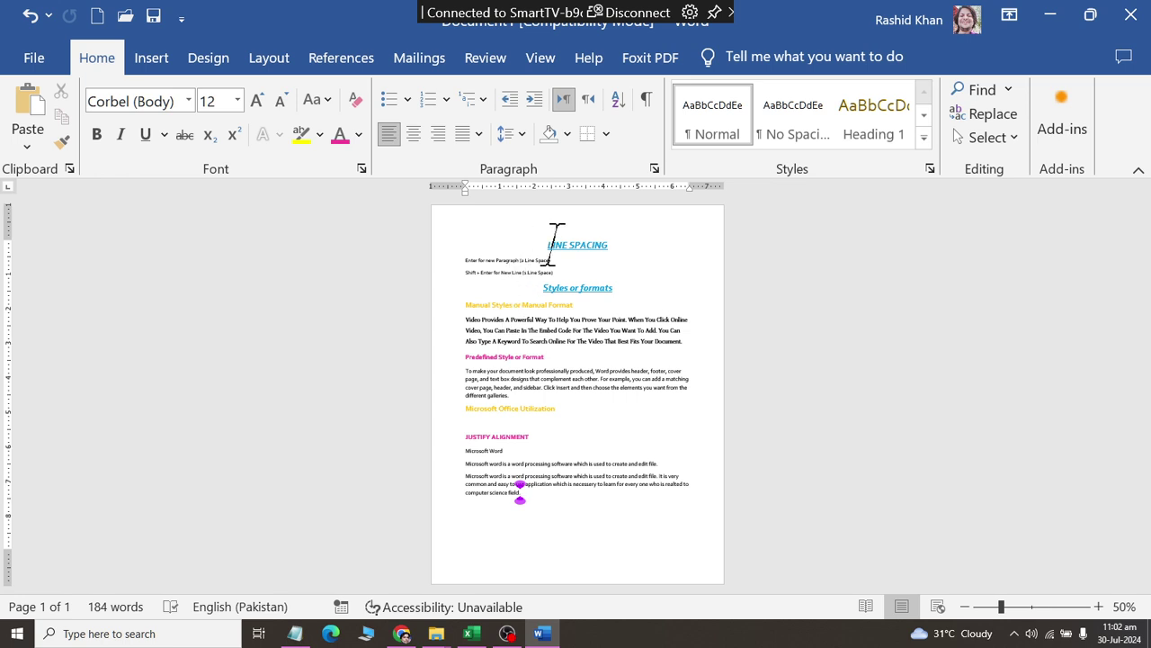
left_click_drag(548, 243, 733, 533)
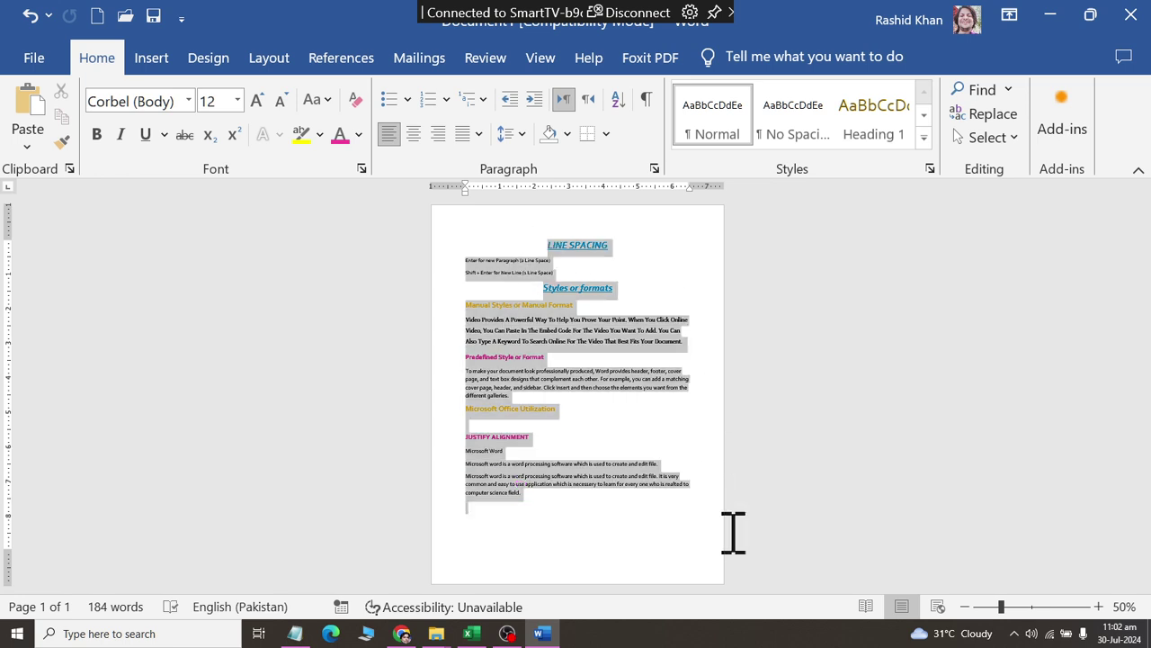
left_click(545, 409)
left_click_drag(455, 319, 693, 342)
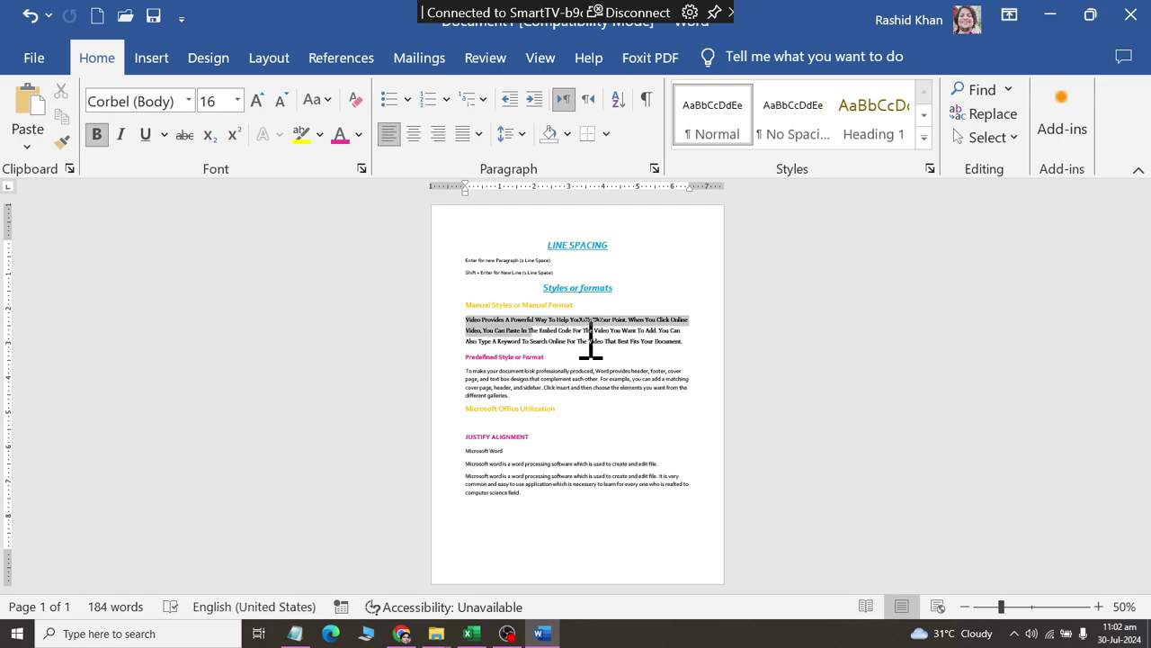
scroll(693, 342, "up", 8, "ctrl")
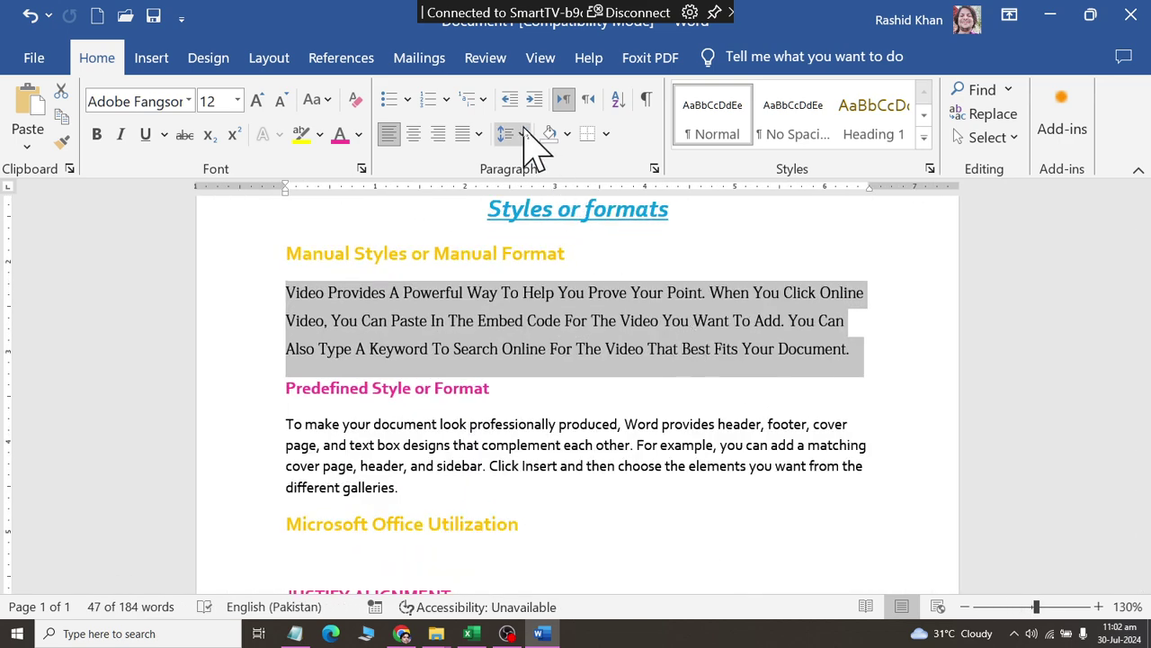
left_click(517, 133)
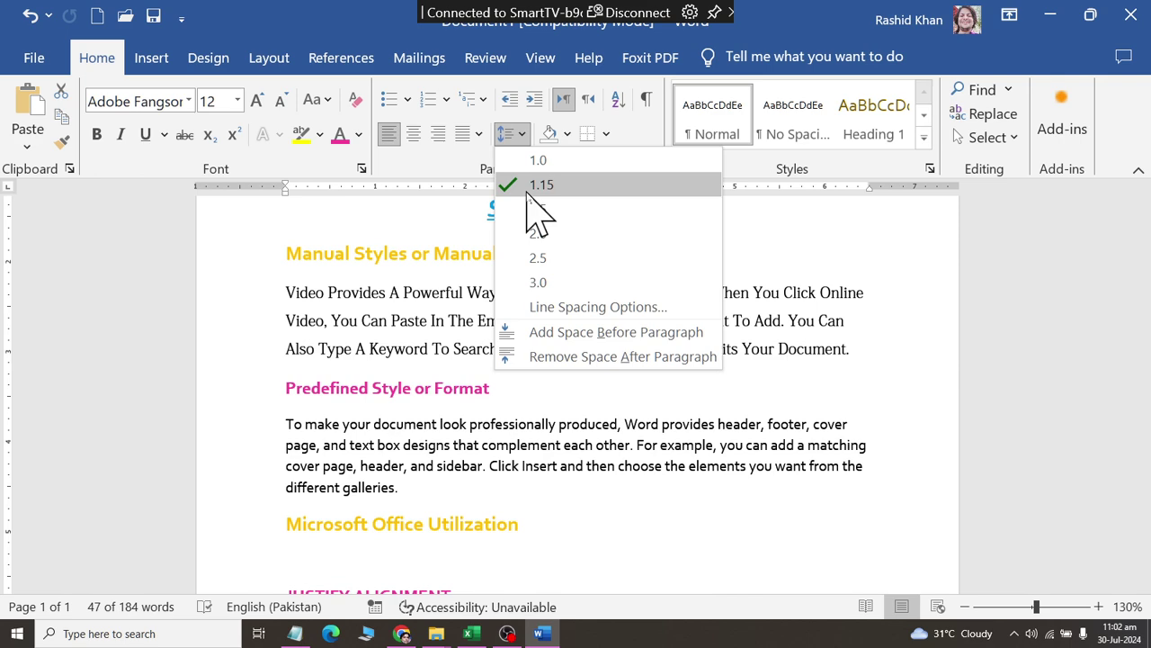
left_click(538, 160)
left_click(522, 137)
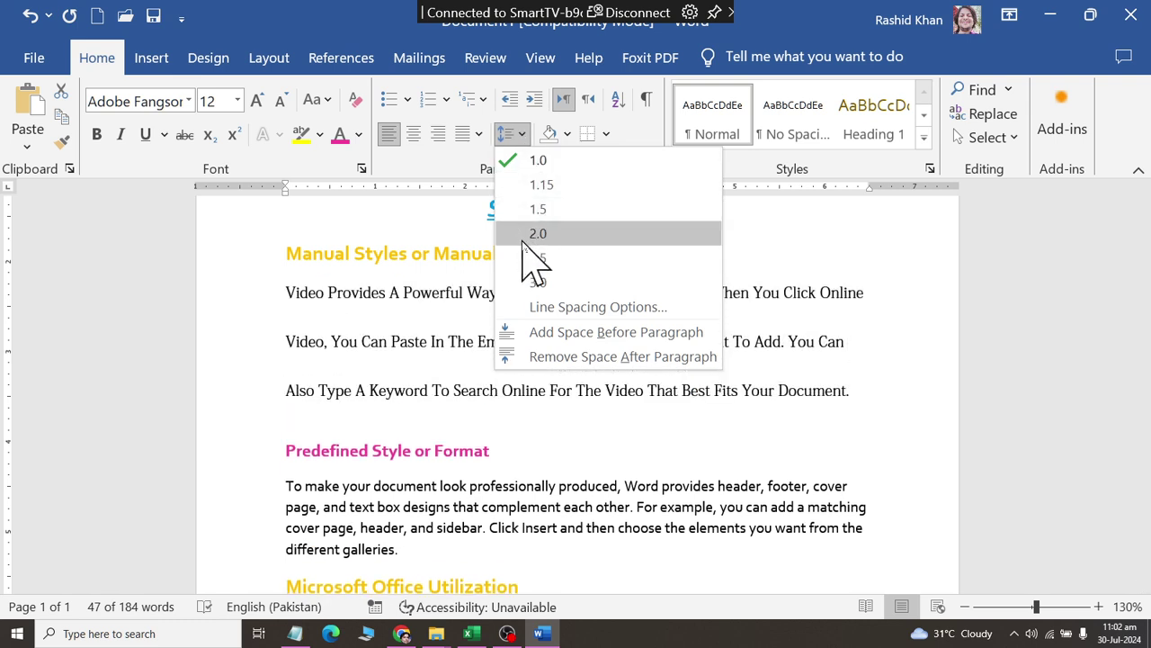
left_click(450, 243)
scroll(438, 336, "down", 6)
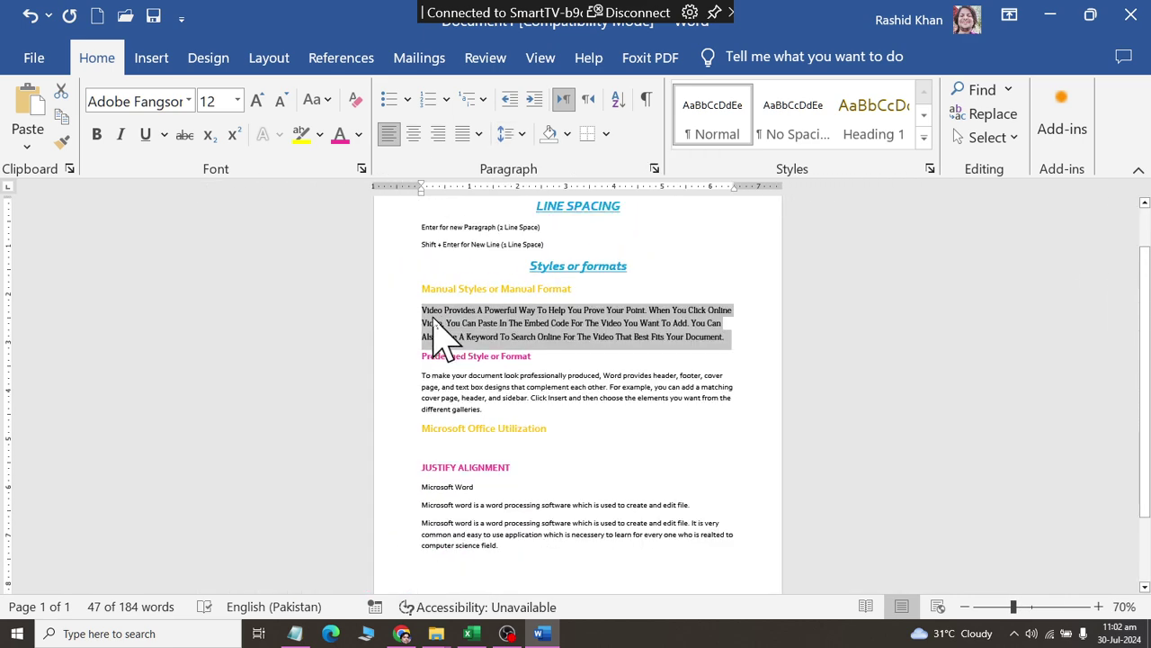
left_click(463, 331)
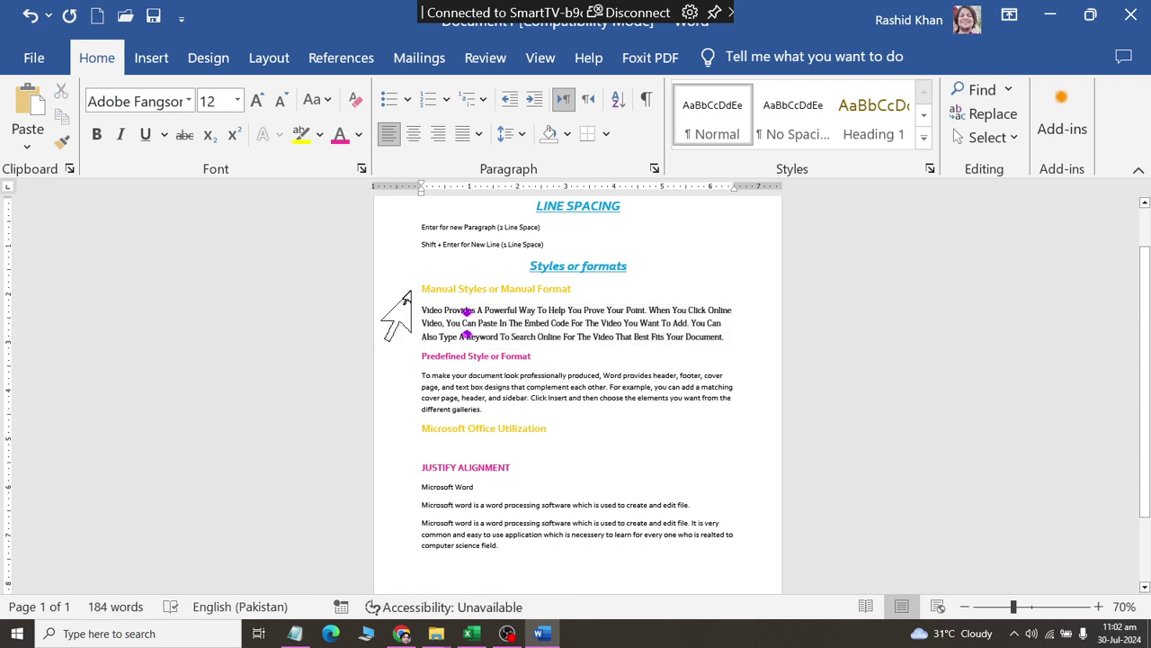
Apply 1.5 line spacing to the text from the Manual Styles heading to the document end.
left_click_drag(421, 288, 658, 549)
scroll(674, 495, "down", 2)
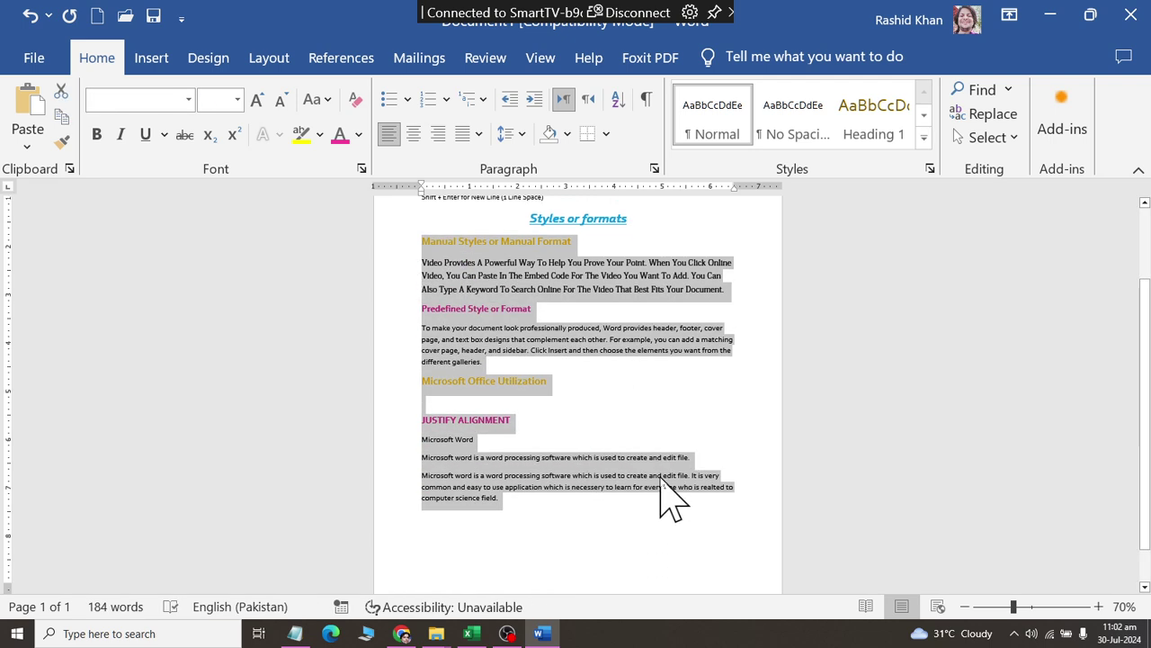
left_click(515, 135)
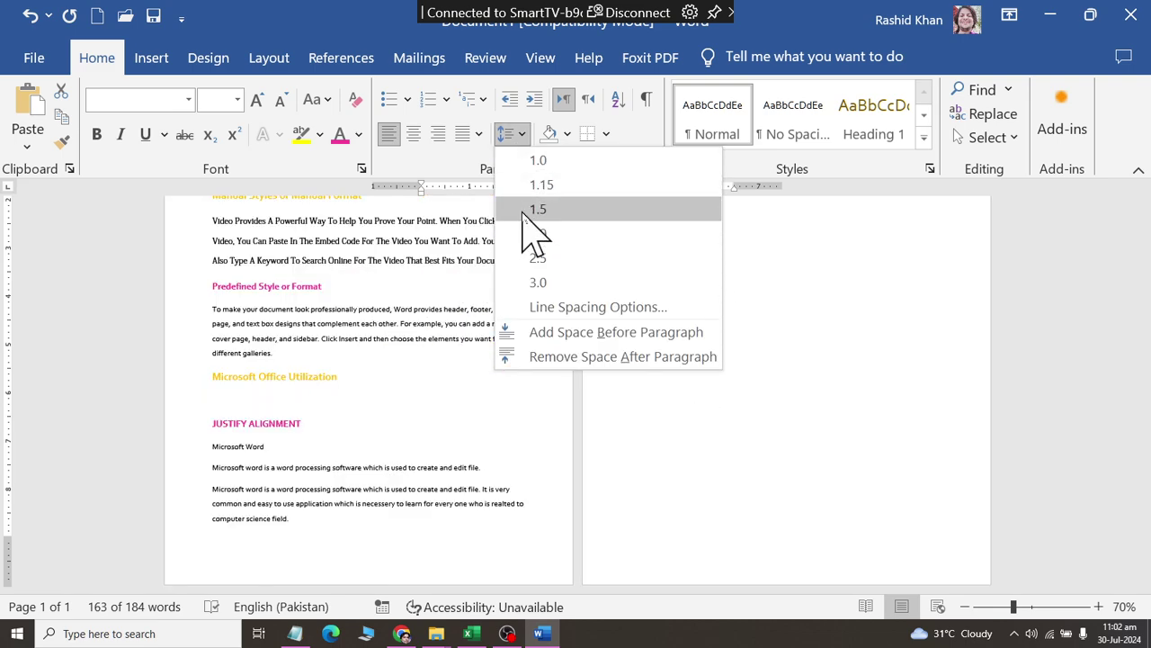
left_click(538, 208)
scroll(717, 390, "up", 3)
scroll(689, 419, "down", 3)
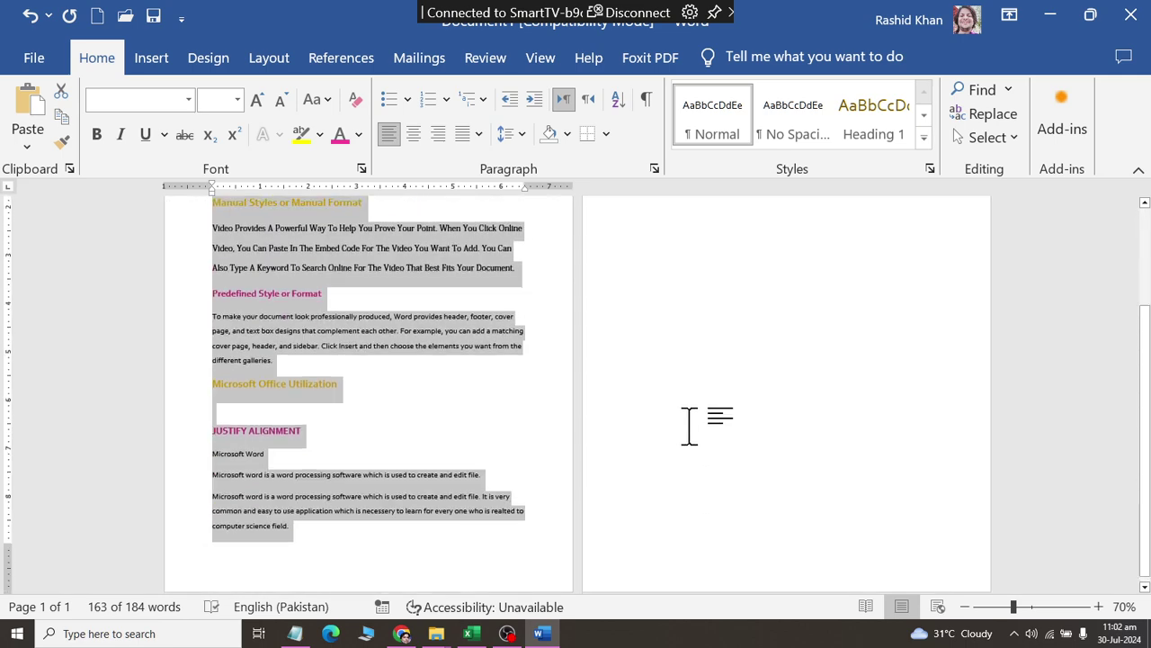
scroll(438, 462, "down", 1)
left_click(252, 551)
scroll(668, 390, "up", 3)
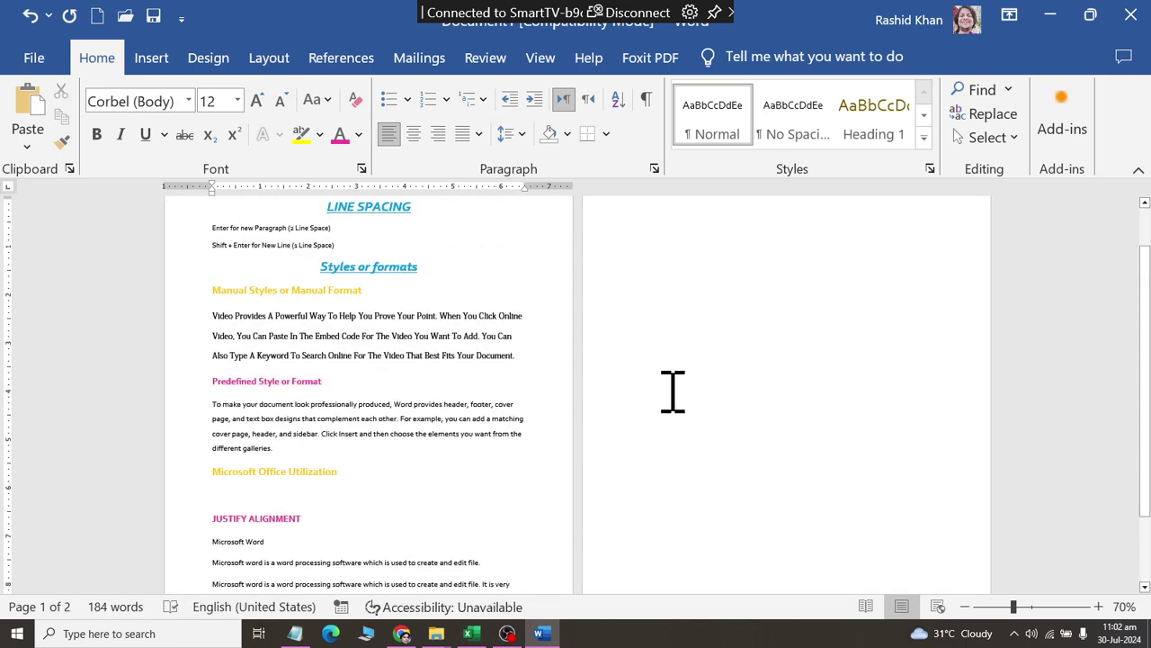
scroll(689, 257, "down", 3)
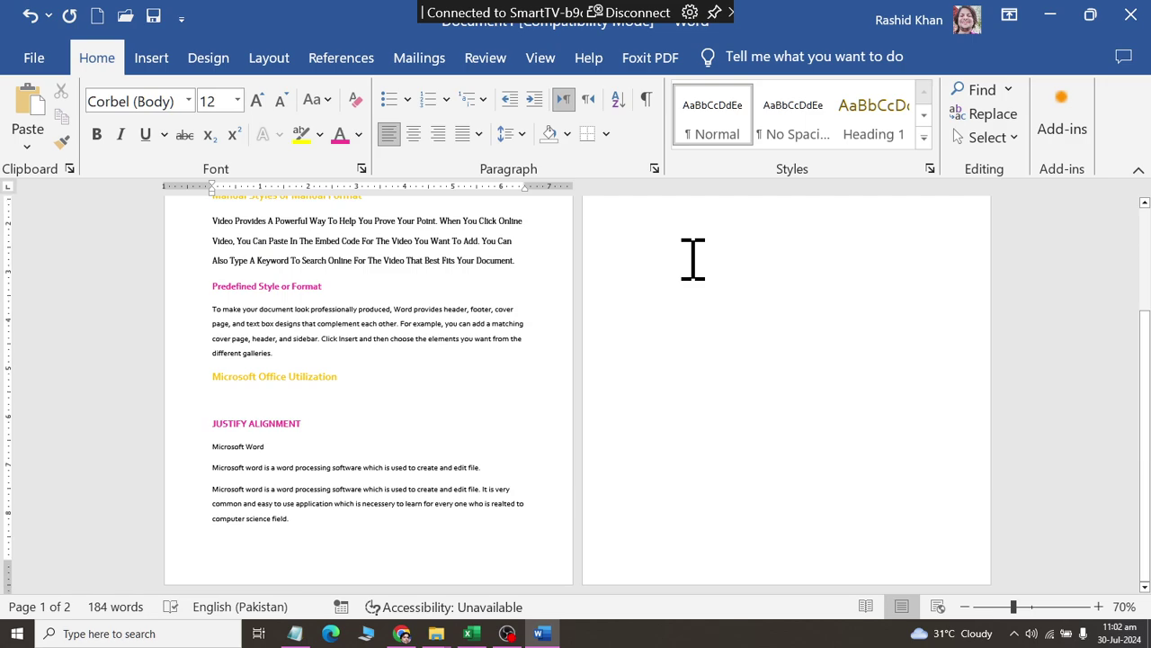
scroll(683, 300, "up", 3)
scroll(684, 300, "down", 2)
scroll(683, 300, "up", 1)
scroll(684, 301, "up", 1)
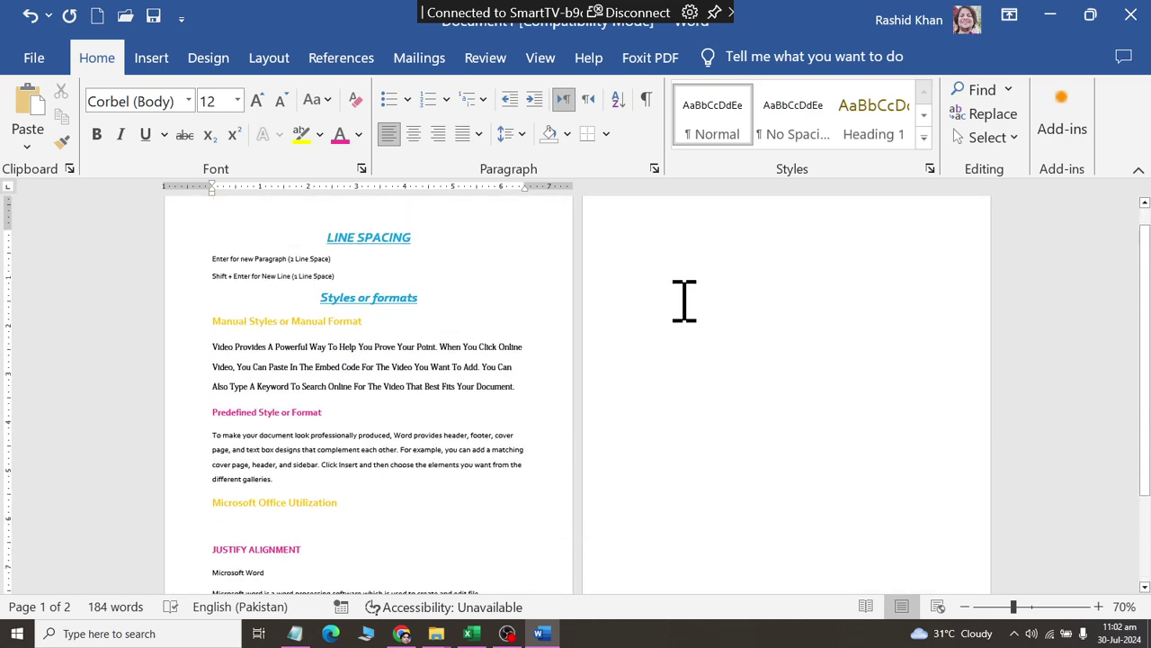
scroll(683, 300, "down", 3)
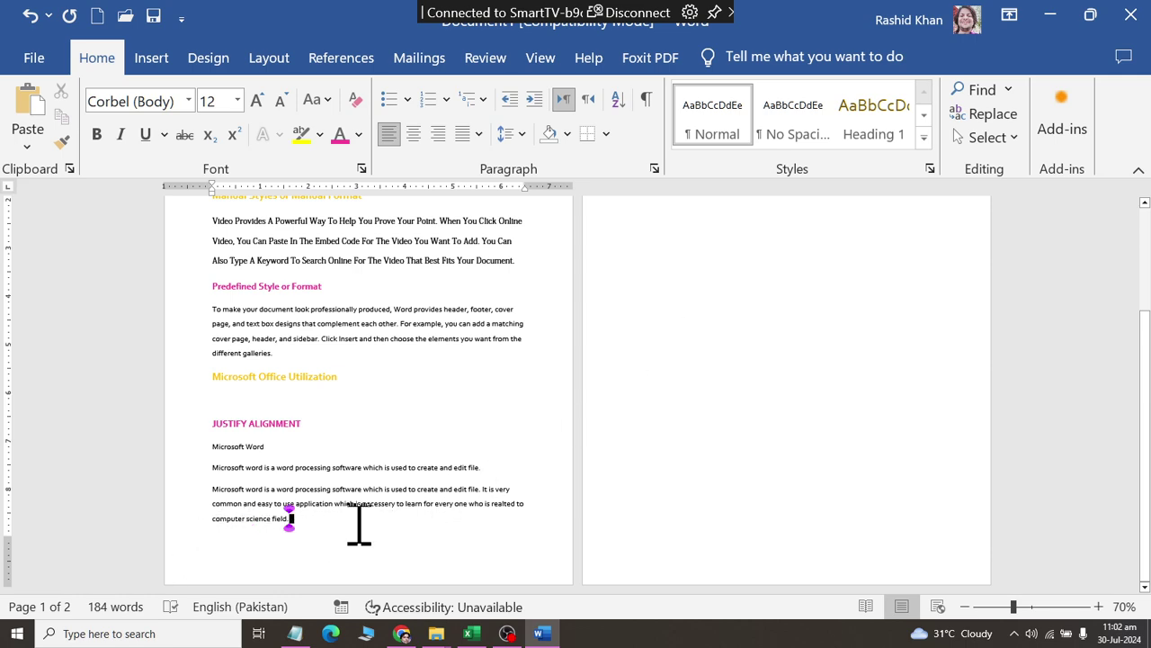
scroll(142, 576, "up", 8)
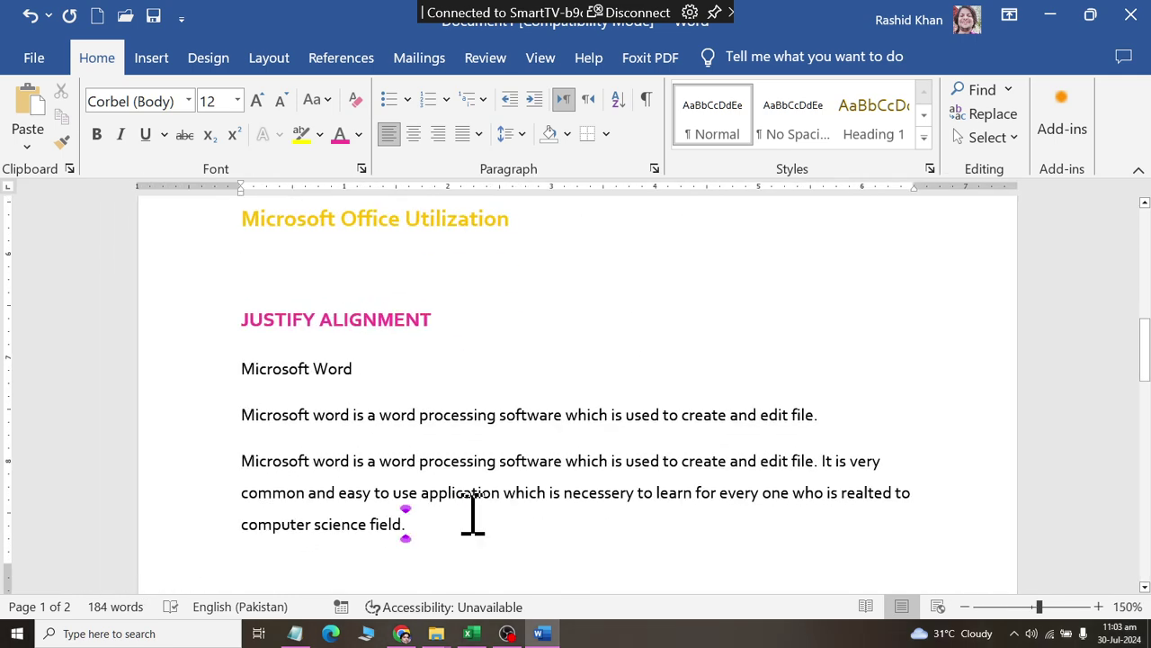
scroll(474, 530, "down", 8)
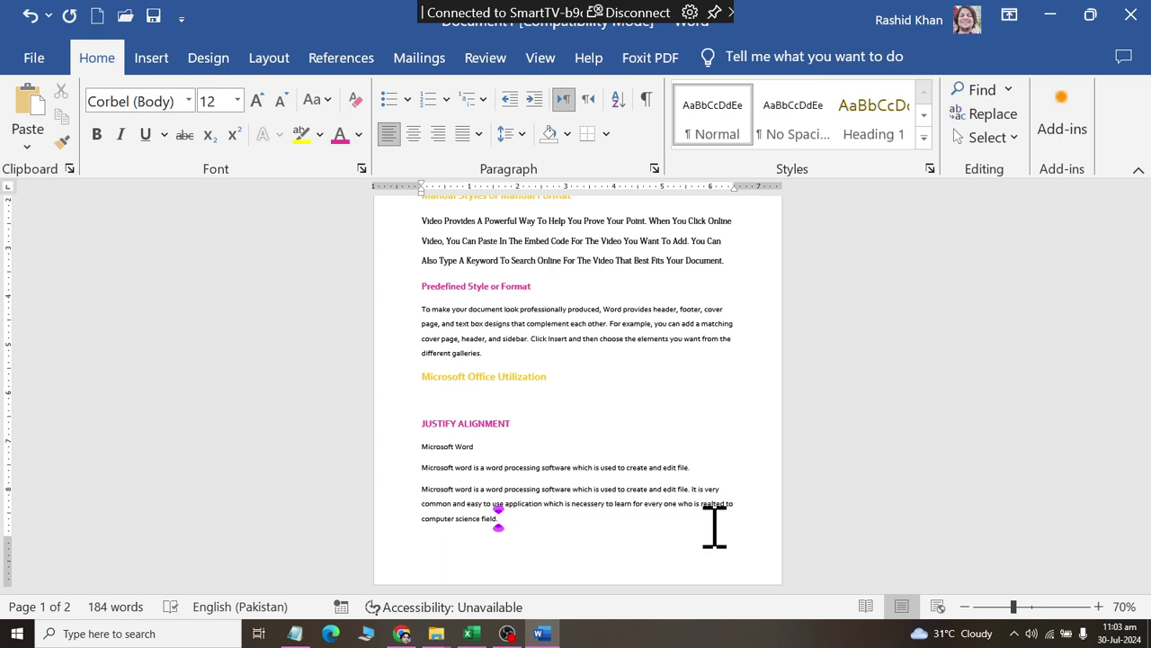
key("ctrl+Return")
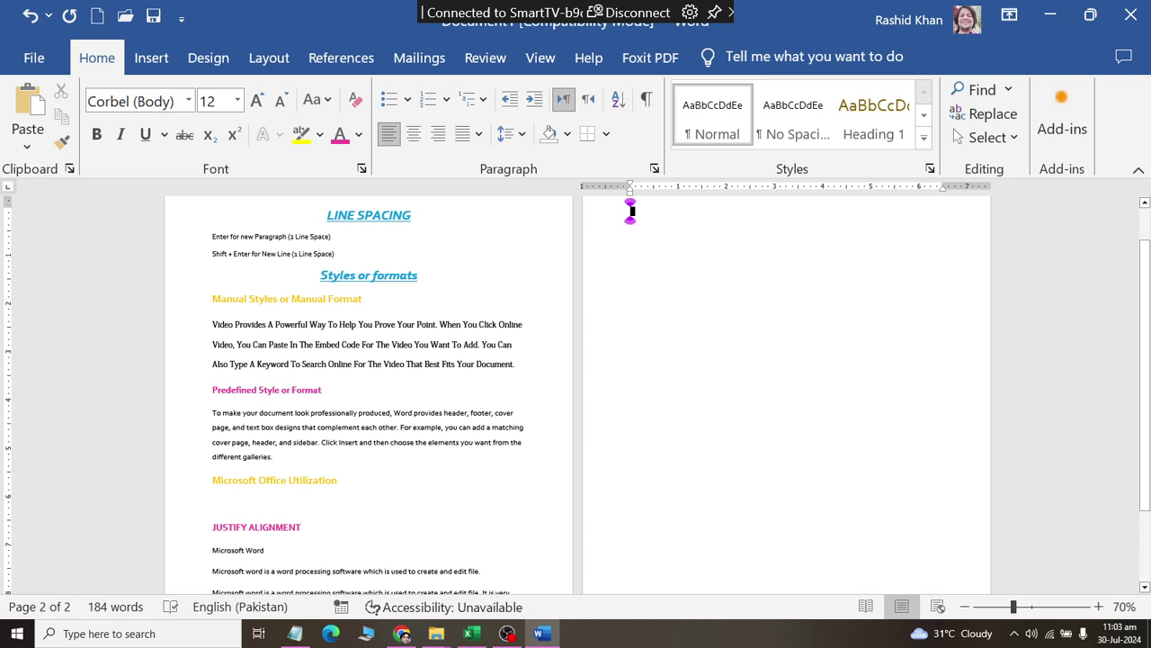
scroll(478, 547, "down", 2)
left_click(360, 526)
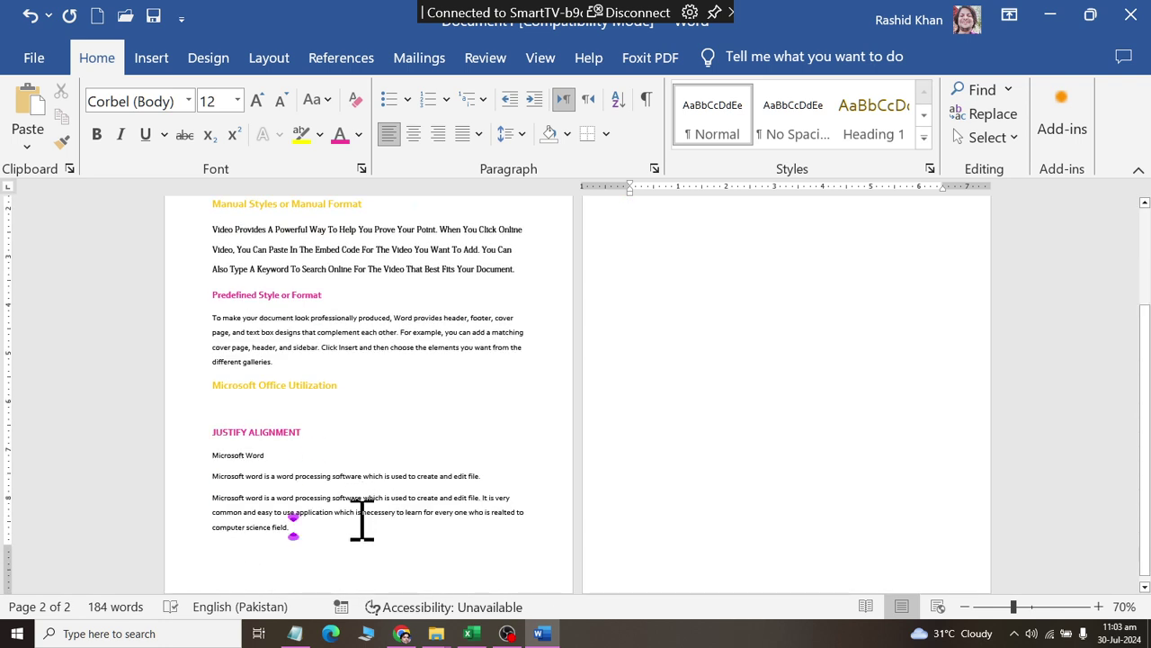
key("Delete")
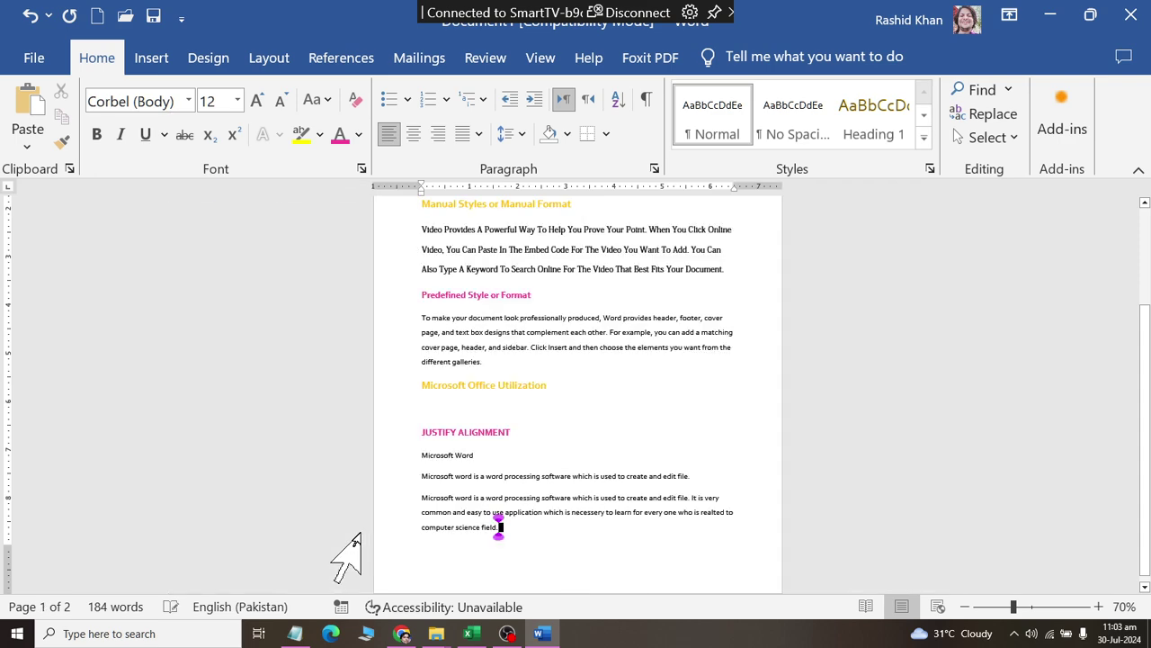
scroll(521, 372, "down", 1)
scroll(642, 424, "up", 2)
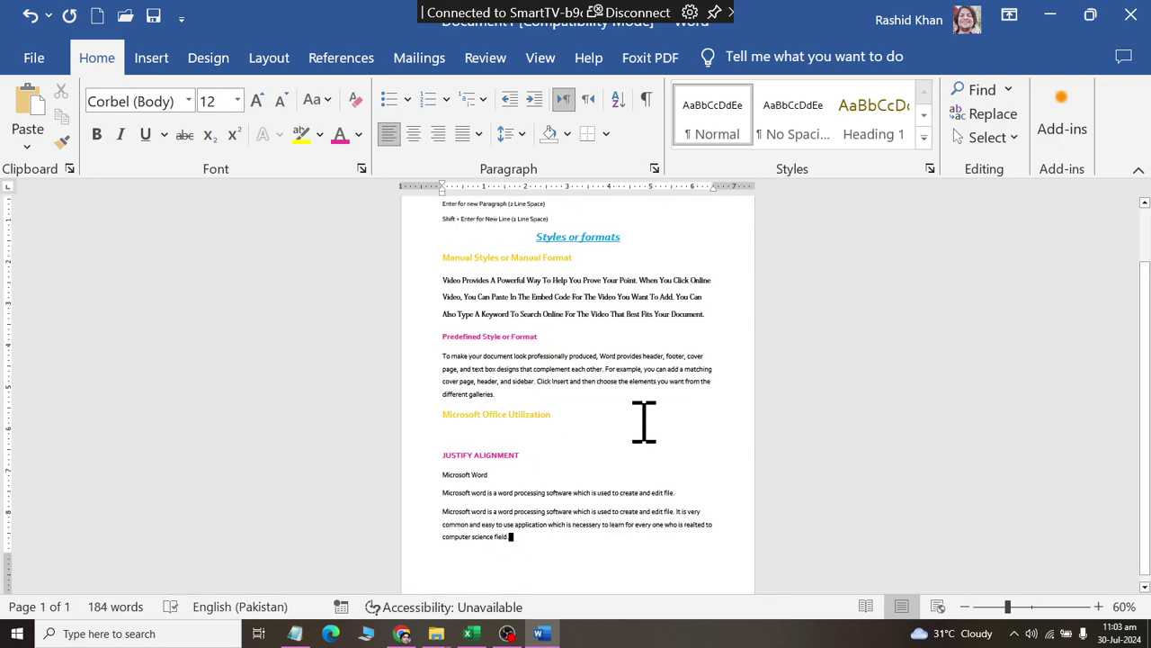
scroll(644, 420, "up", 2)
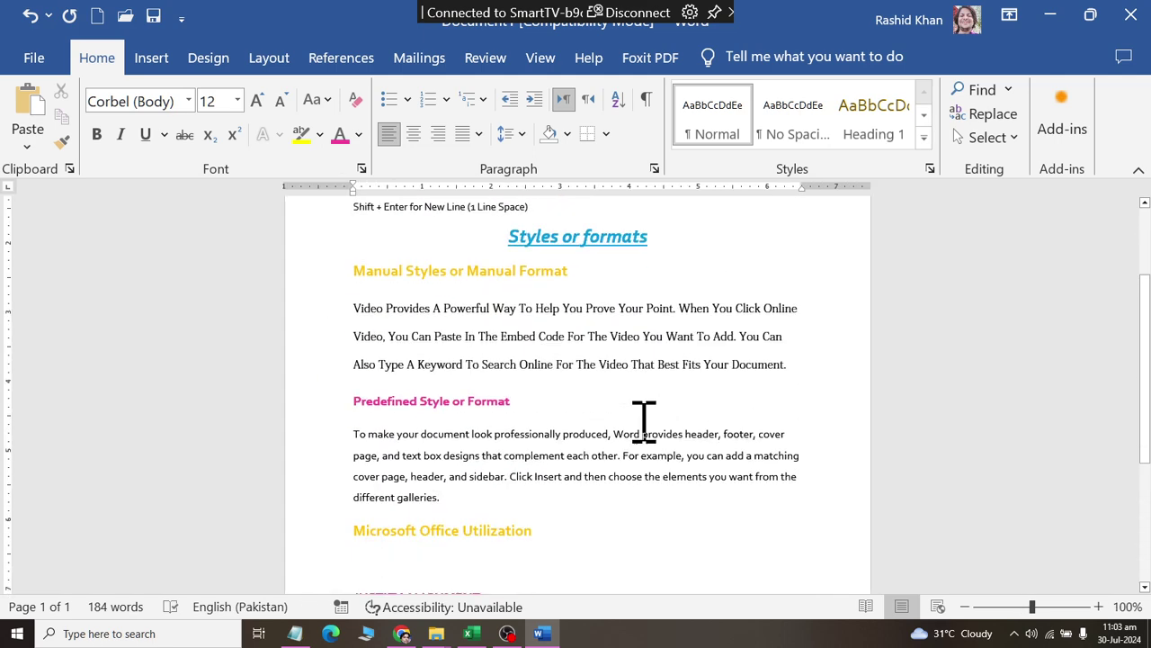
scroll(644, 420, "down", 1)
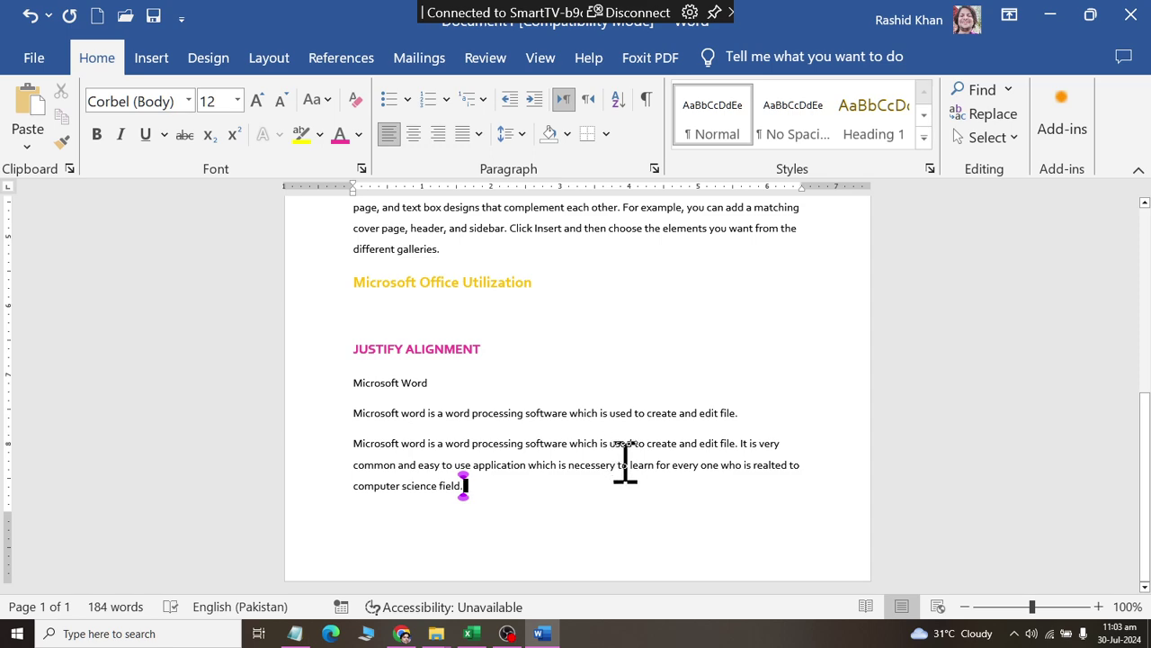
scroll(623, 462, "up", 2)
scroll(623, 463, "down", 2)
scroll(842, 355, "up", 3)
scroll(835, 355, "up", 3)
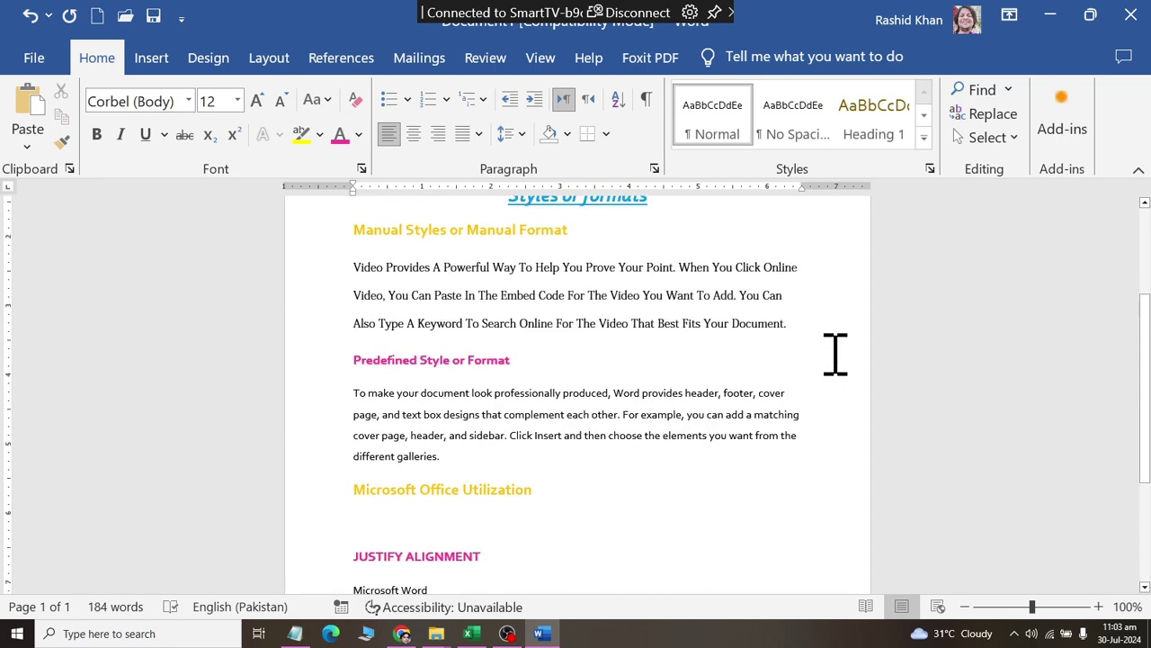
scroll(738, 393, "down", 2)
Select the document text and apply 1.5 line spacing.
mouse_move(658, 516)
left_mouse_down()
mouse_move(316, 97)
mouse_move(352, 447)
left_mouse_up()
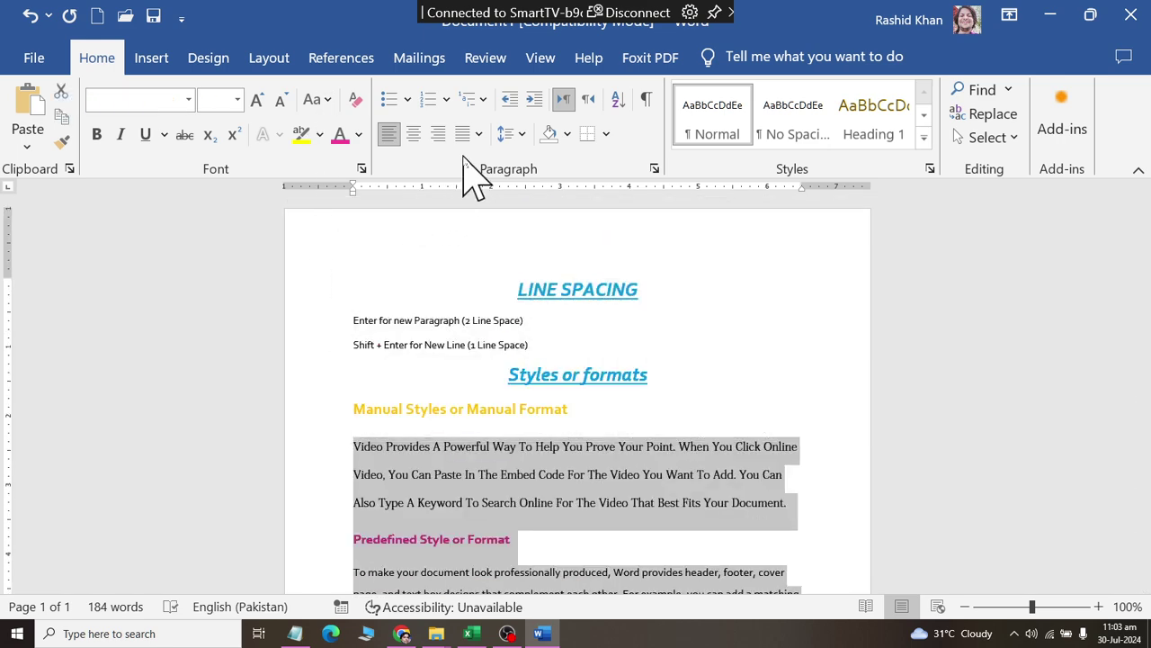
left_click(508, 133)
left_click(532, 210)
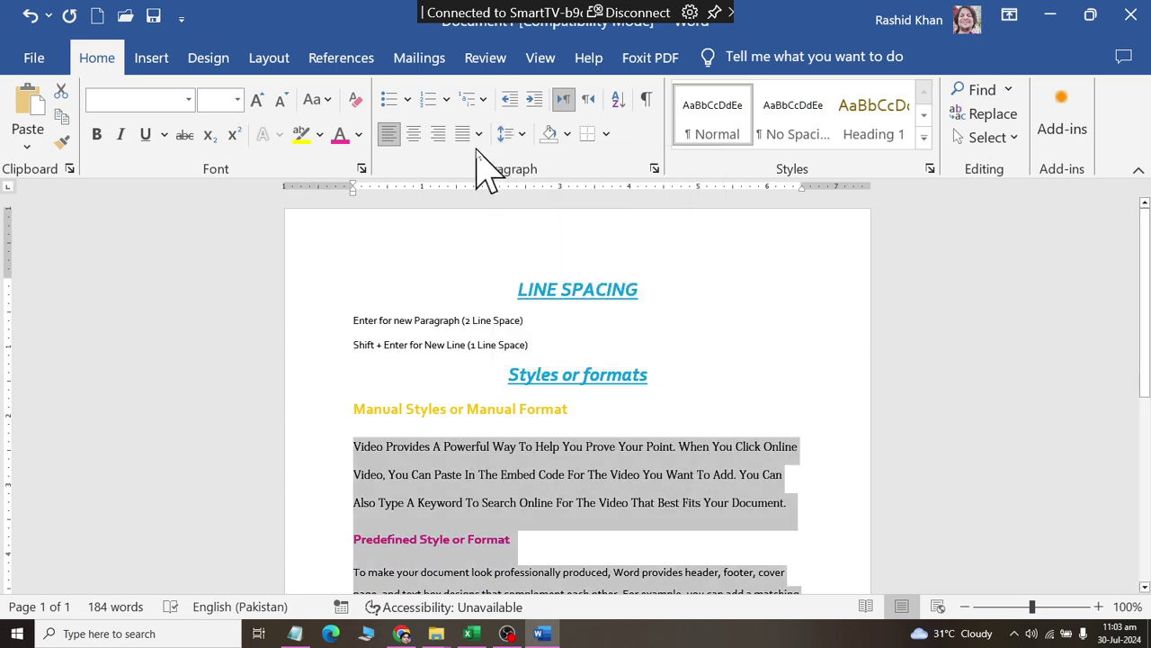
Justify the selected text using Justify Medium.
left_click(475, 134)
left_click(470, 219)
scroll(501, 288, "down", 5)
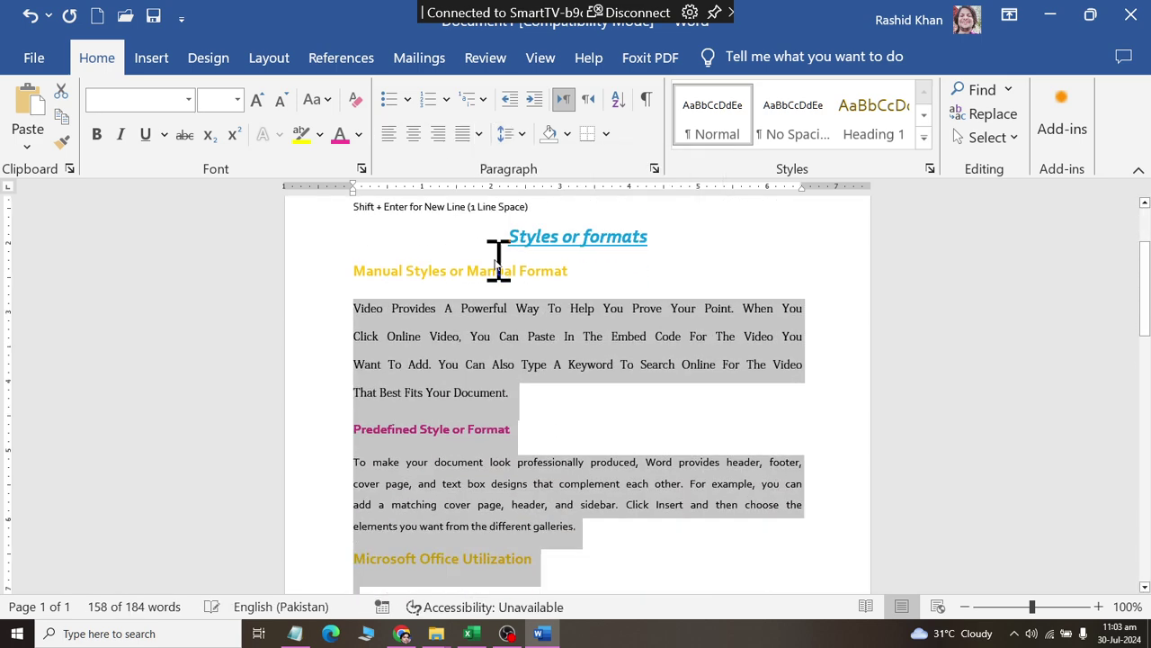
scroll(501, 287, "down", 5)
scroll(490, 302, "down", 1)
scroll(494, 329, "down", 2)
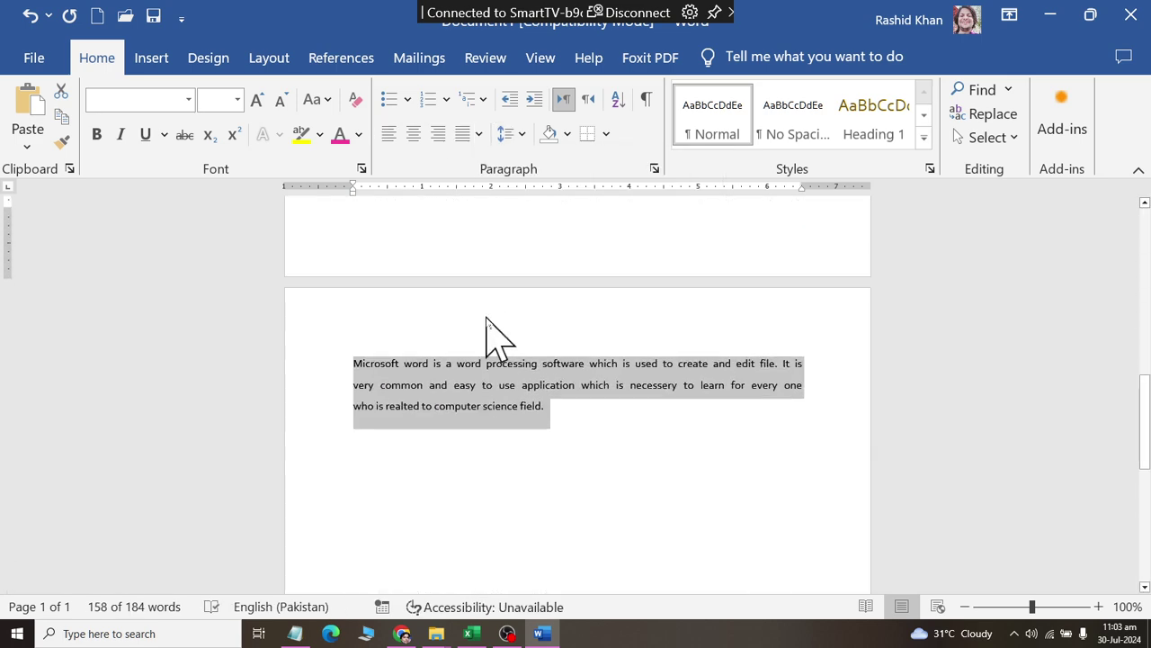
scroll(504, 434, "up", 3)
scroll(508, 441, "up", 2)
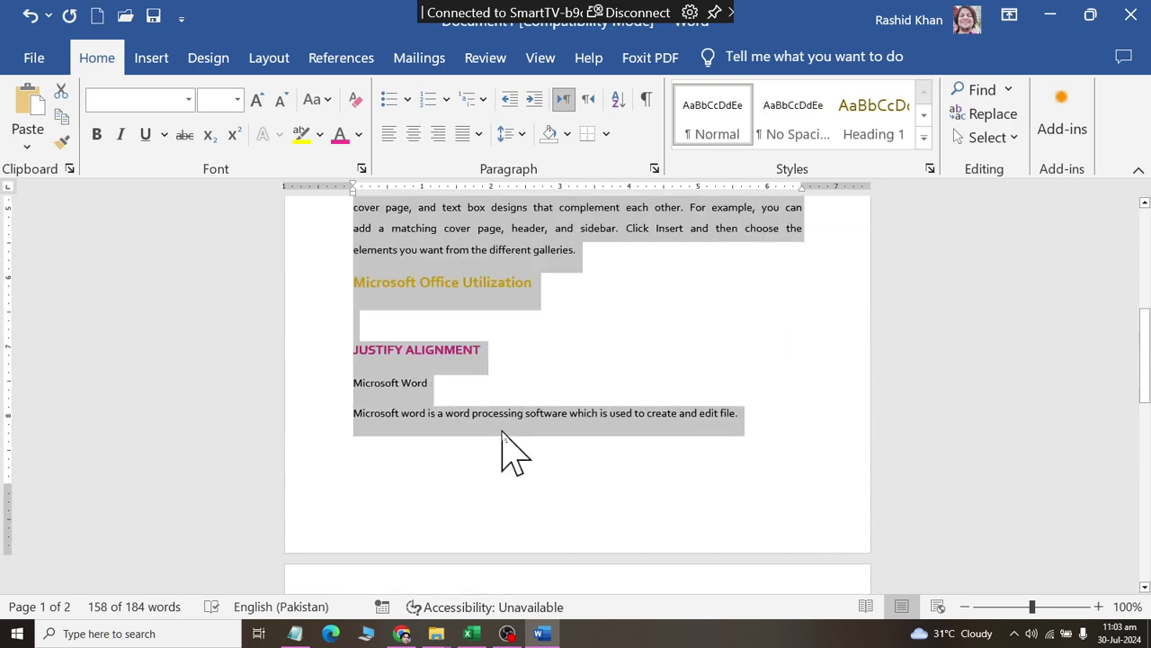
left_click(437, 350)
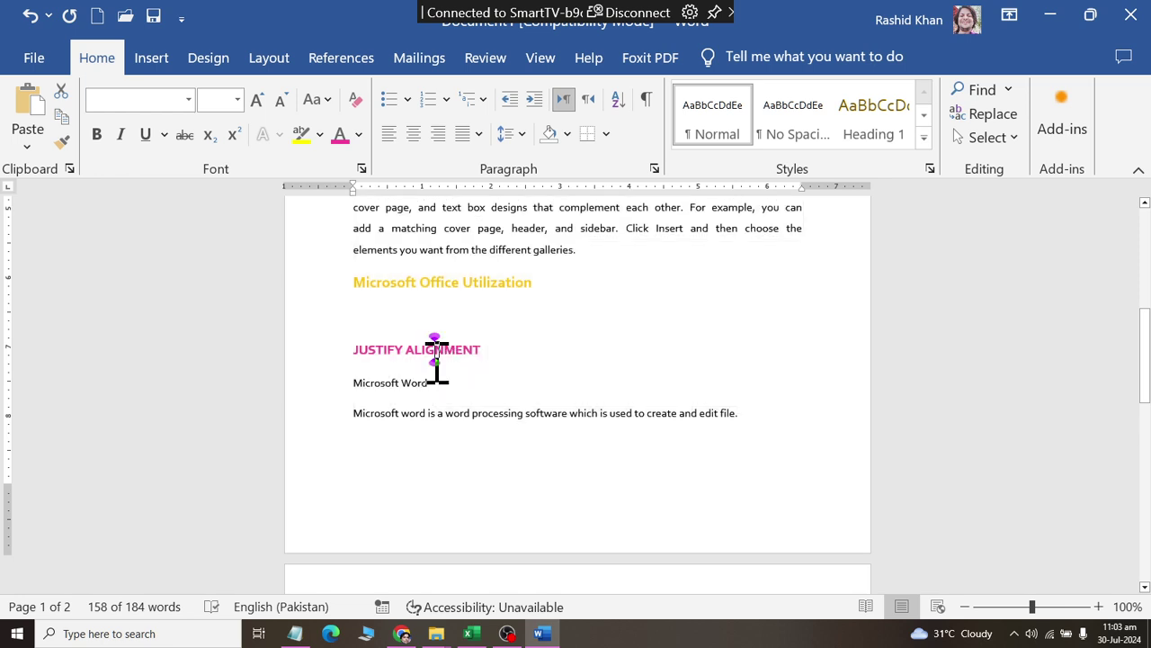
scroll(450, 400, "up", 3, "ctrl")
scroll(449, 400, "up", 3, "ctrl")
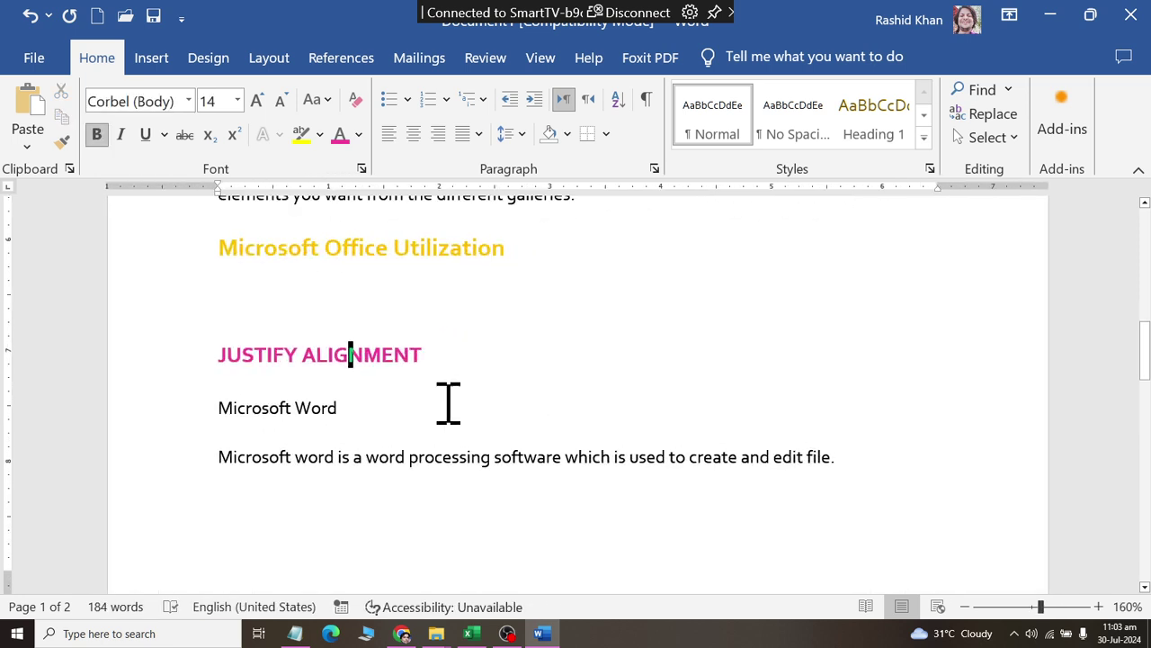
left_click(322, 299)
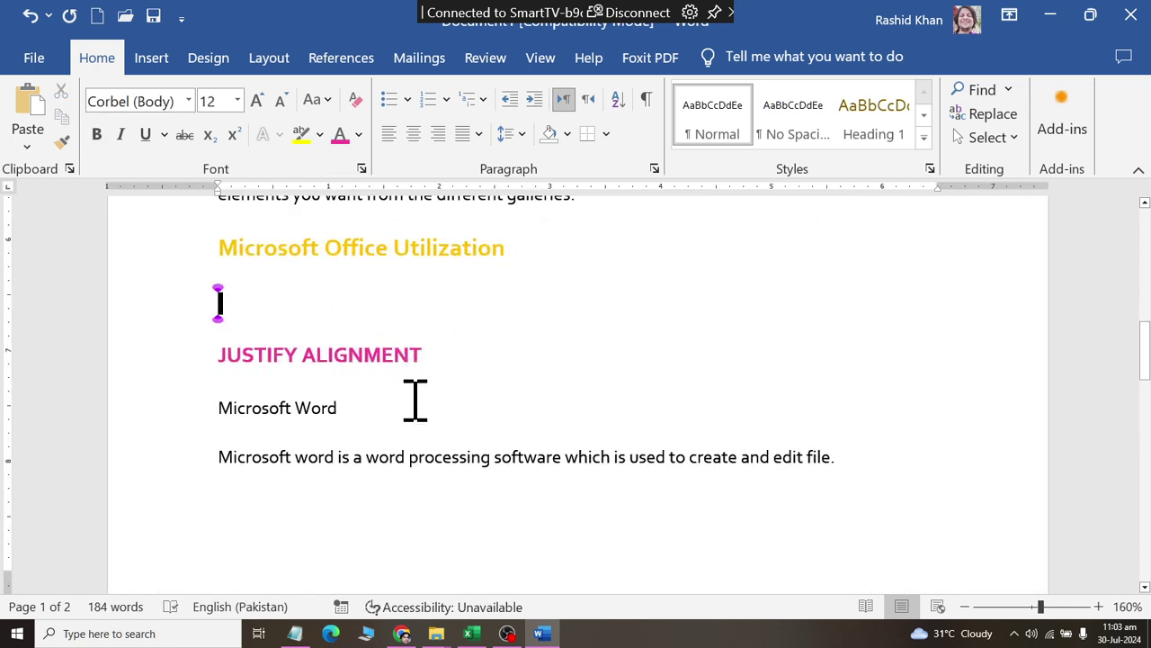
left_click(239, 352)
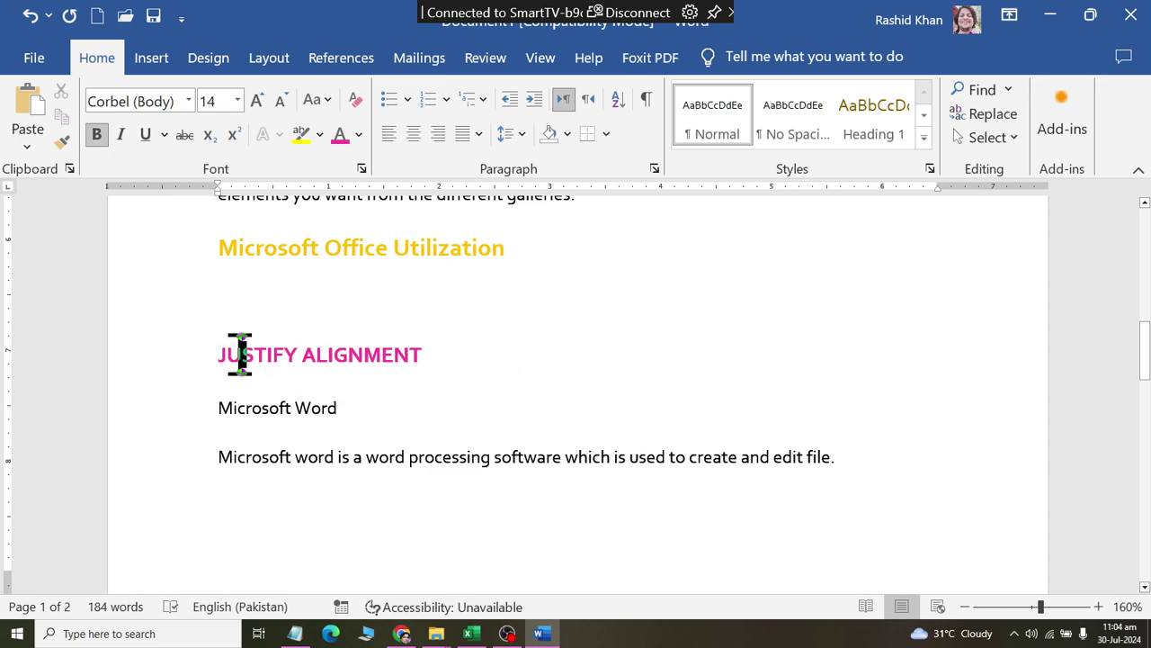
scroll(252, 360, "down", 10)
scroll(262, 381, "down", 3)
scroll(272, 399, "up", 10)
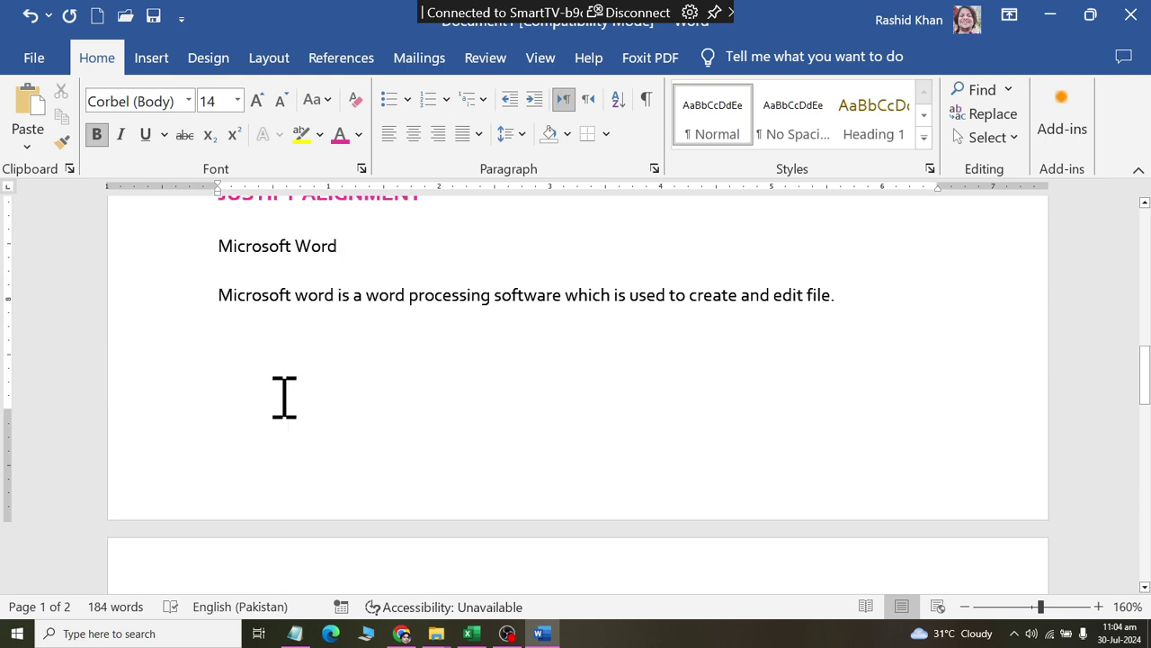
scroll(309, 355, "up", 3)
left_click(269, 357)
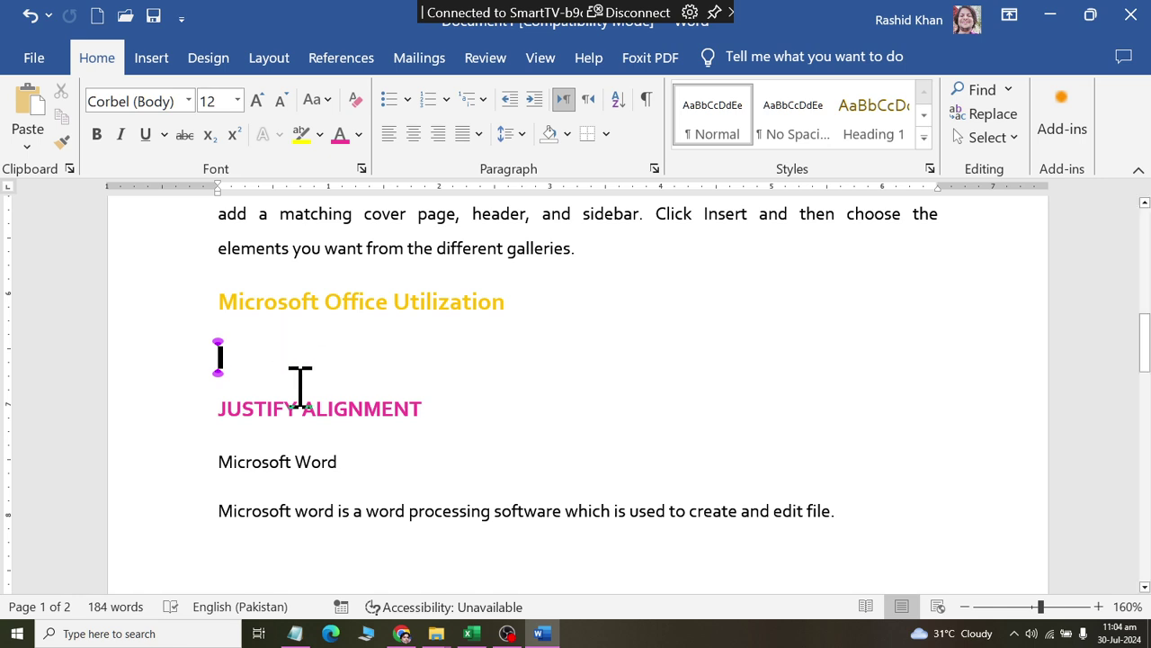
left_click(303, 403)
left_click(282, 349)
scroll(296, 348, "down", 10, "ctrl")
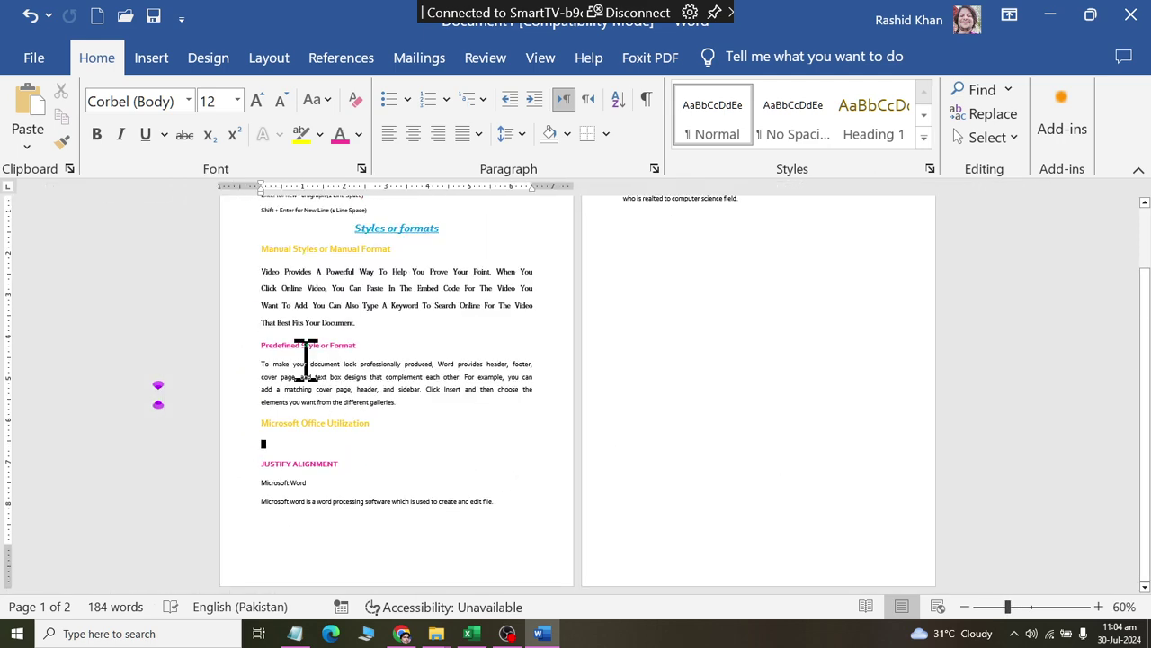
scroll(306, 360, "down", 1, "ctrl")
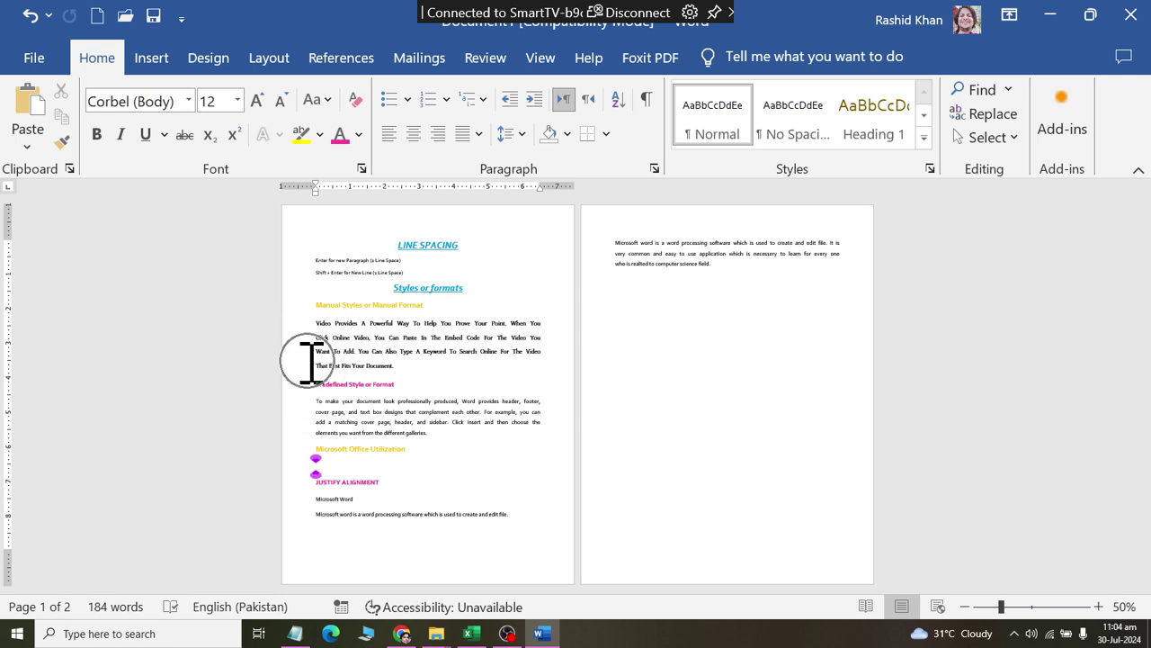
left_click(354, 466)
Delete the empty line above JUSTIFY ALIGNMENT.
key("Delete")
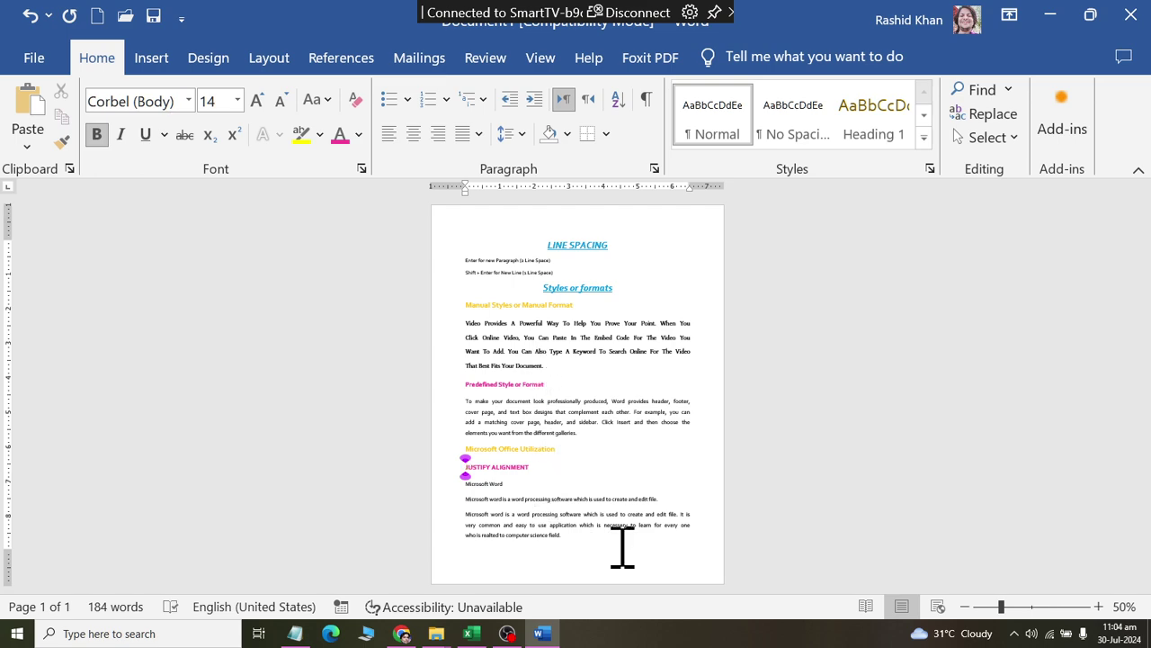
scroll(624, 544, "up", 7, "ctrl")
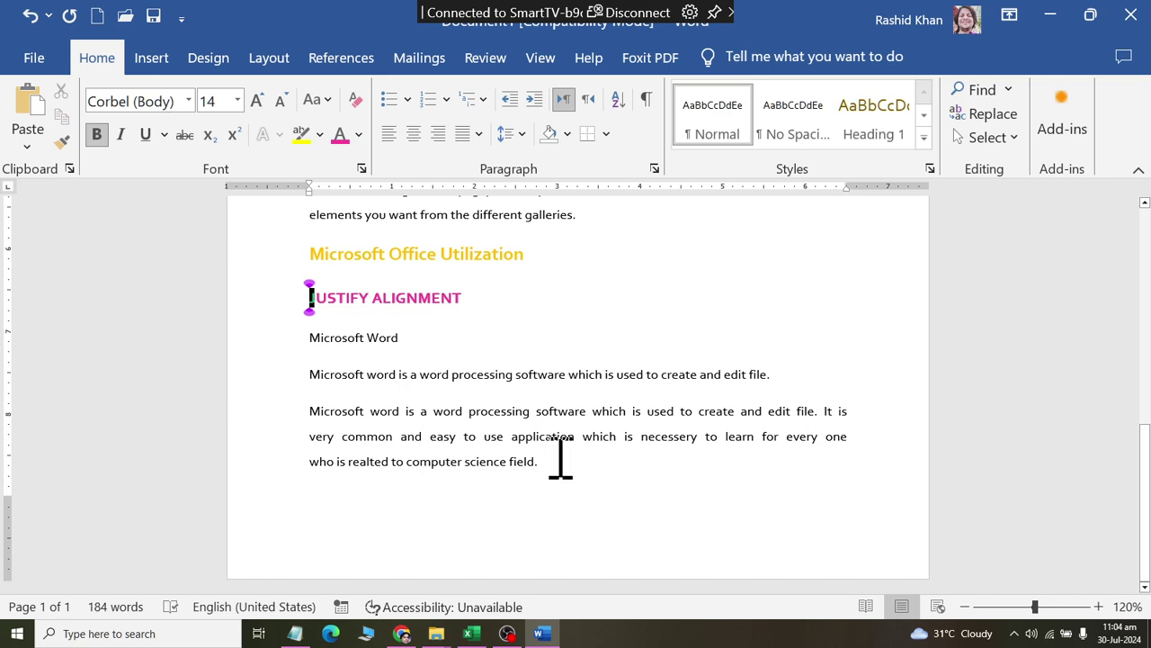
scroll(560, 458, "up", 1)
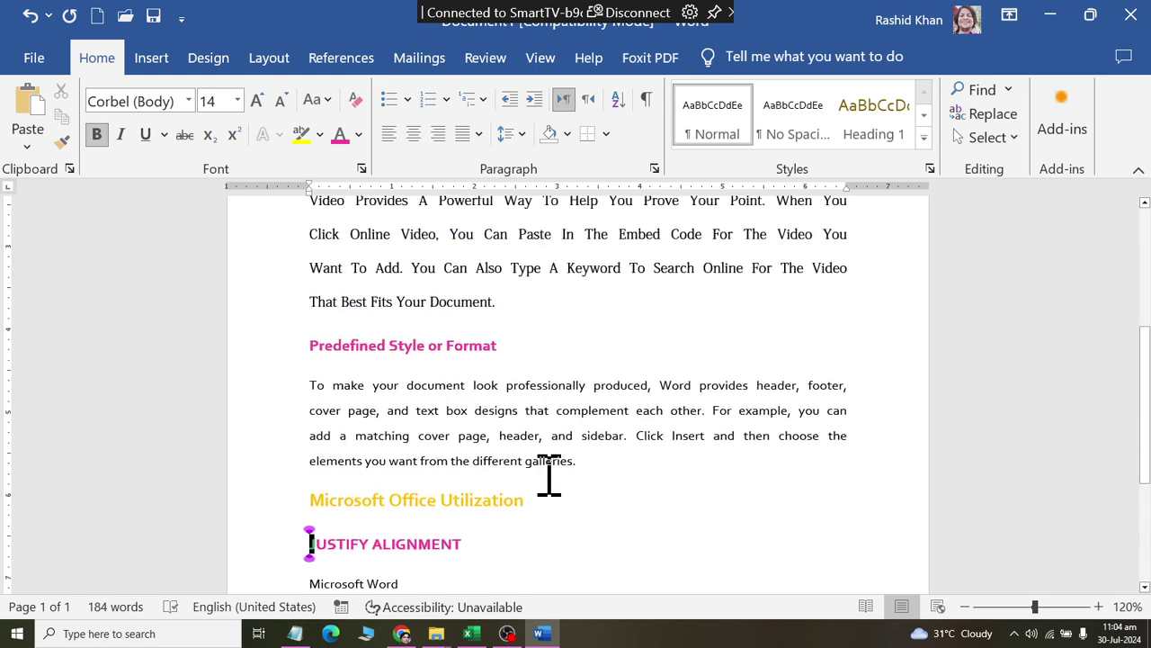
scroll(553, 474, "up", 4)
scroll(553, 474, "up", 5)
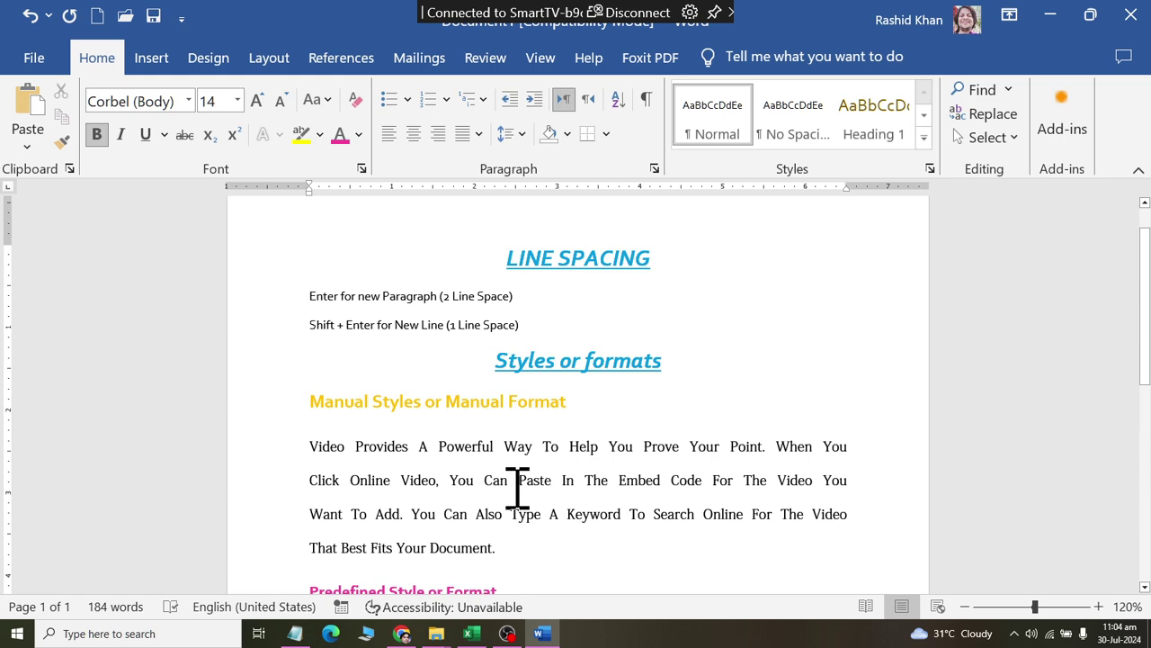
scroll(648, 446, "up", 2, "ctrl")
scroll(630, 458, "down", 4)
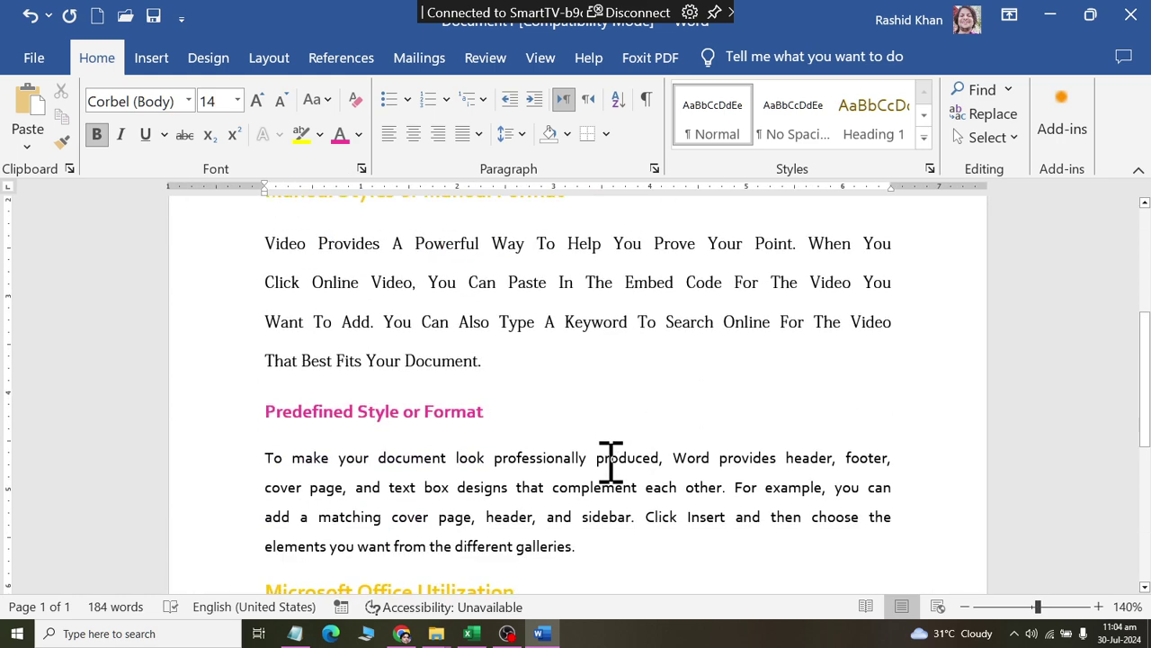
Remove the break after 'Document.' and put 'Predefined Style or Format' back on its own line.
left_click(490, 360)
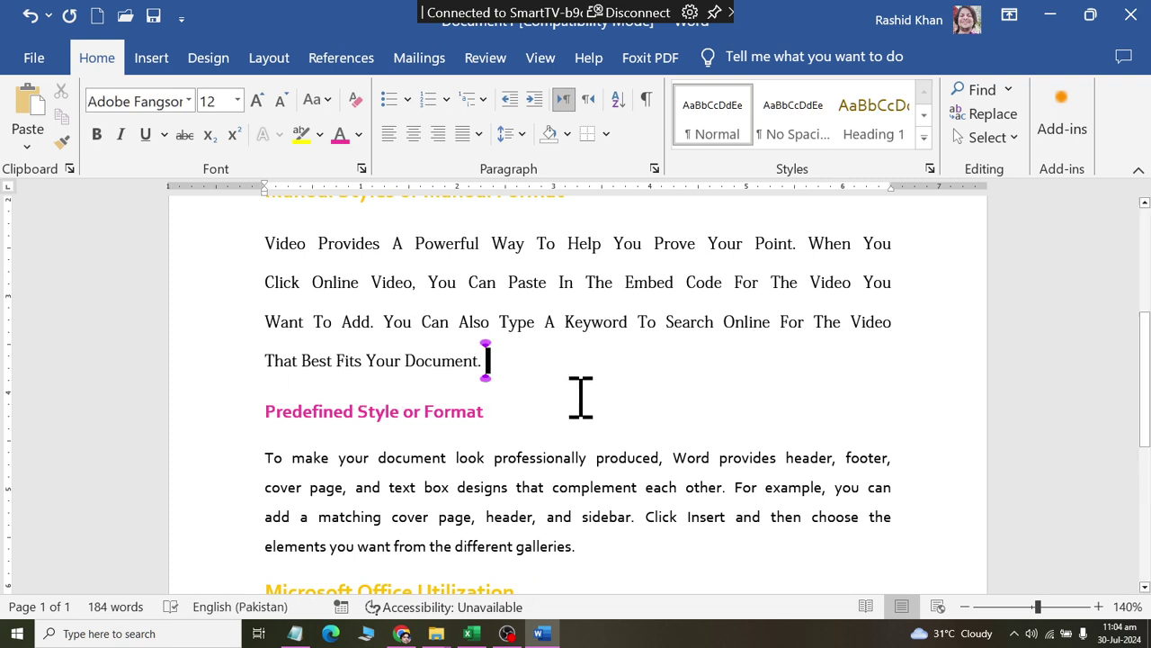
key("Delete")
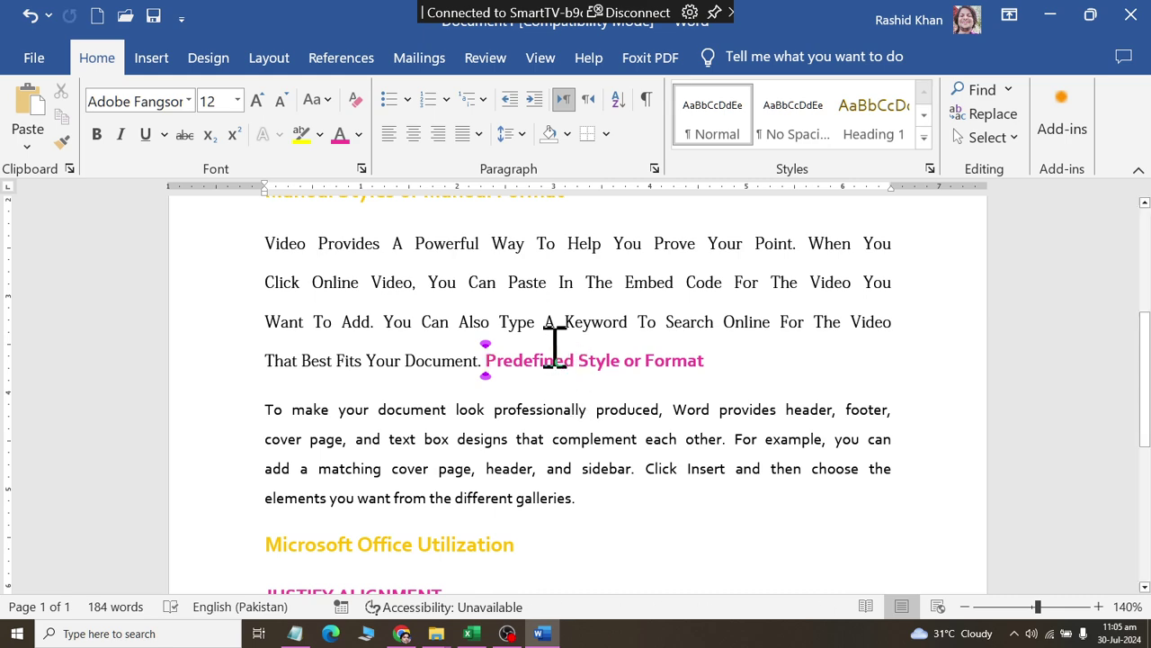
left_click(480, 357)
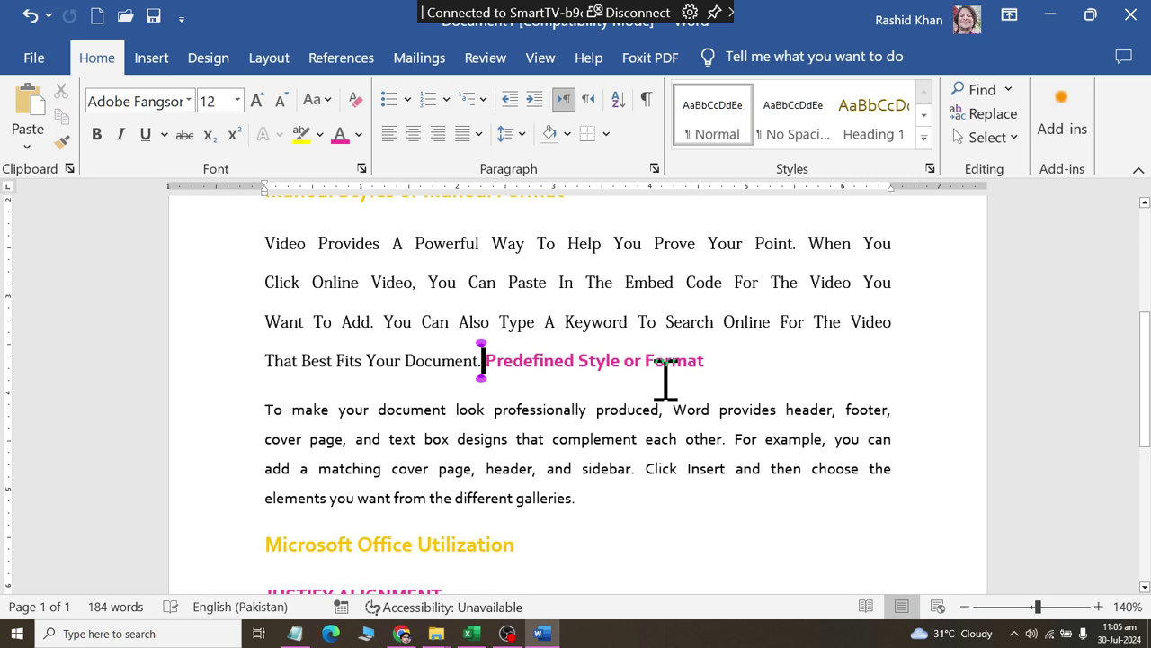
key("Return")
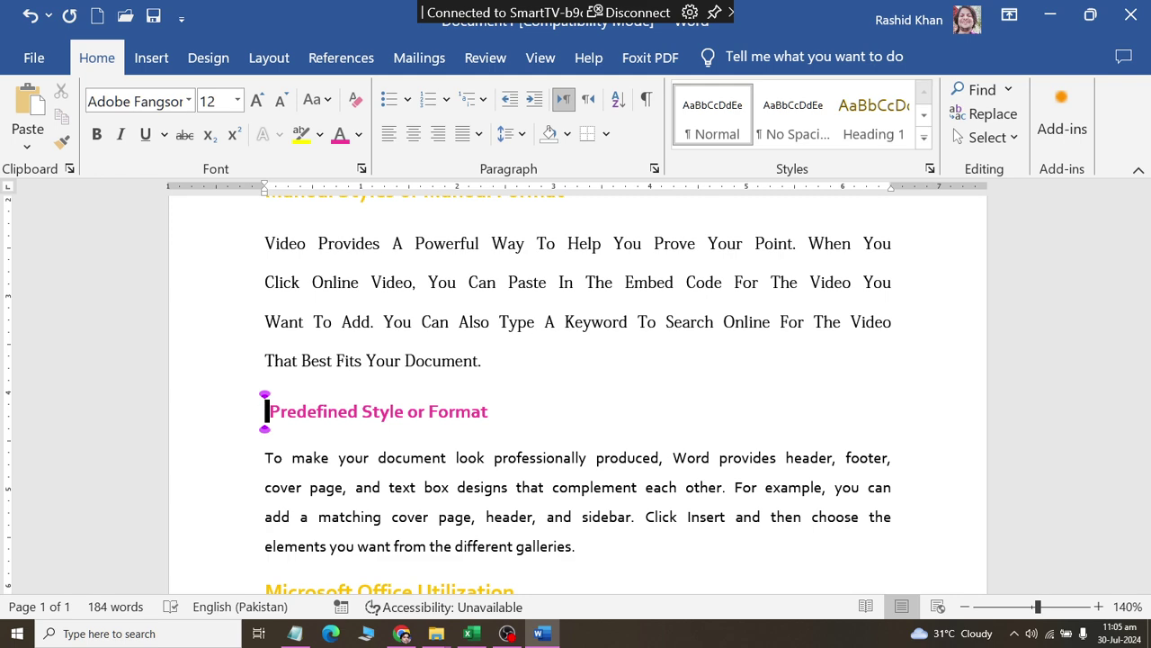
scroll(725, 404, "up", 2)
scroll(706, 398, "up", 2)
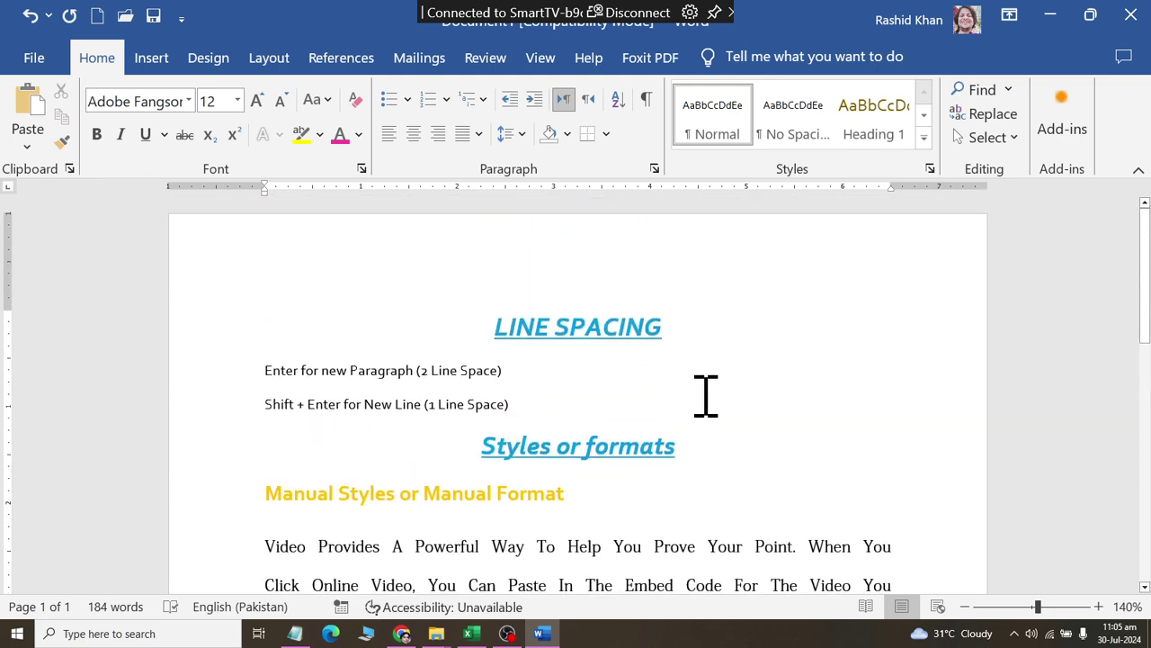
scroll(706, 396, "down", 4)
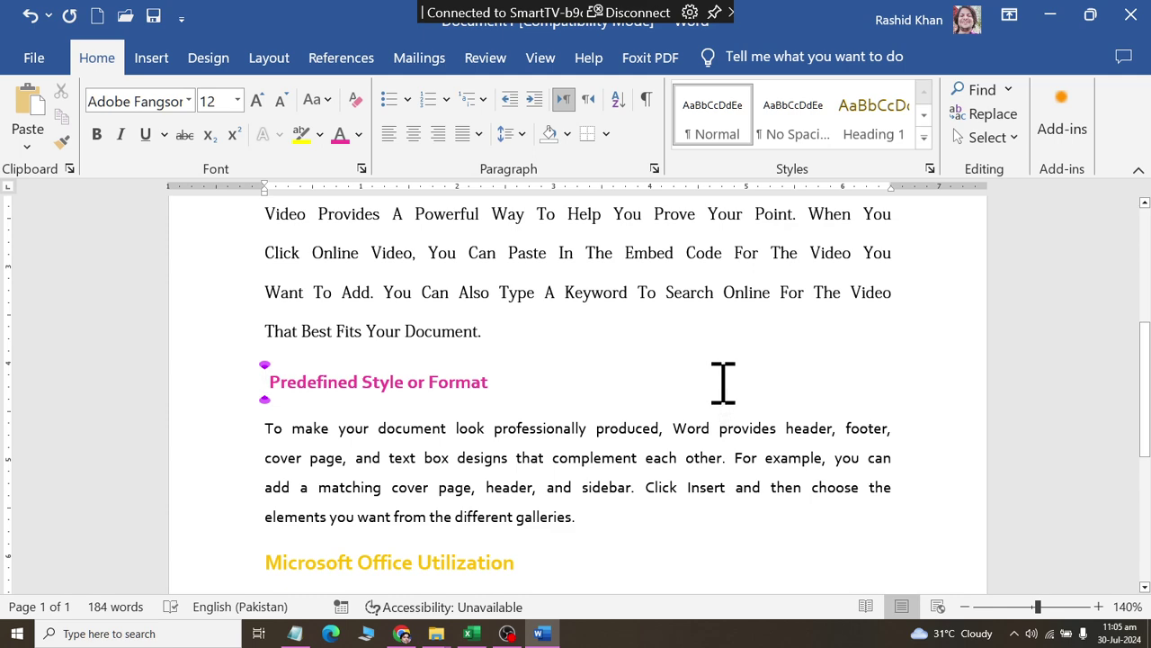
scroll(723, 382, "up", 4)
left_click(315, 101)
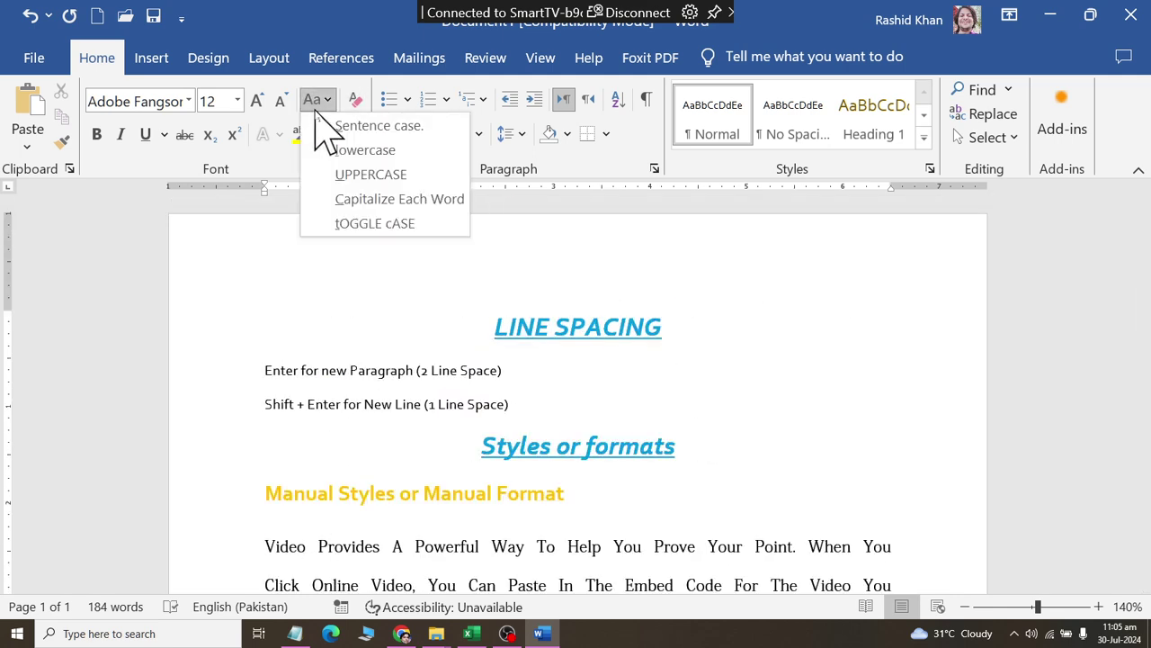
left_click(314, 112)
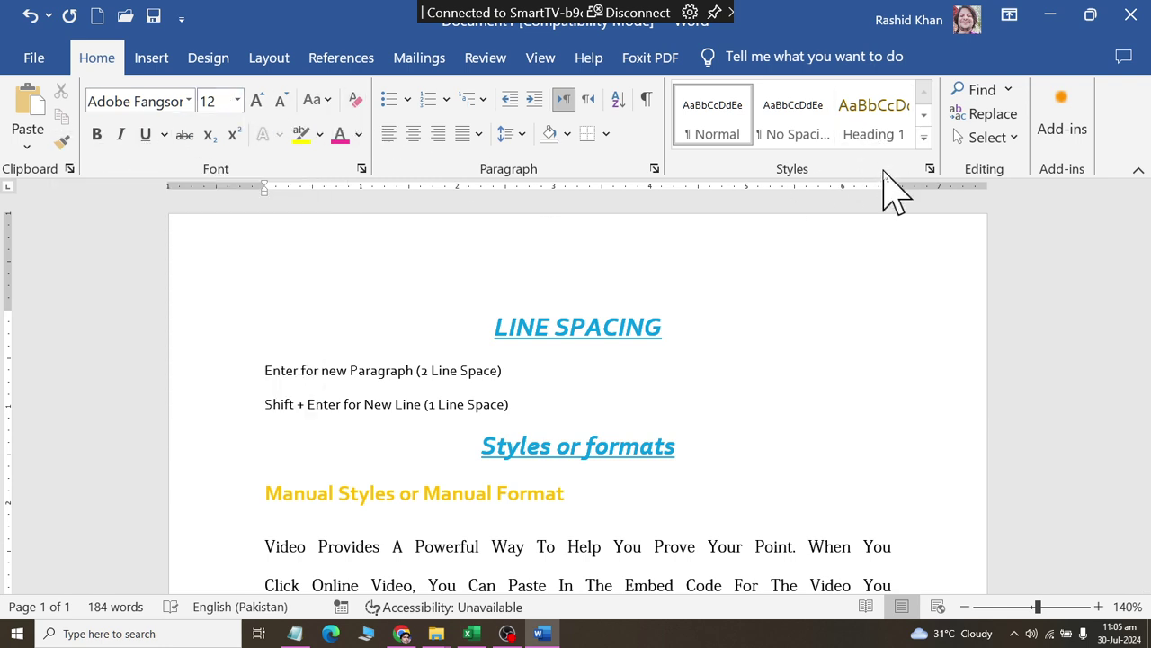
scroll(853, 218, "down", 1)
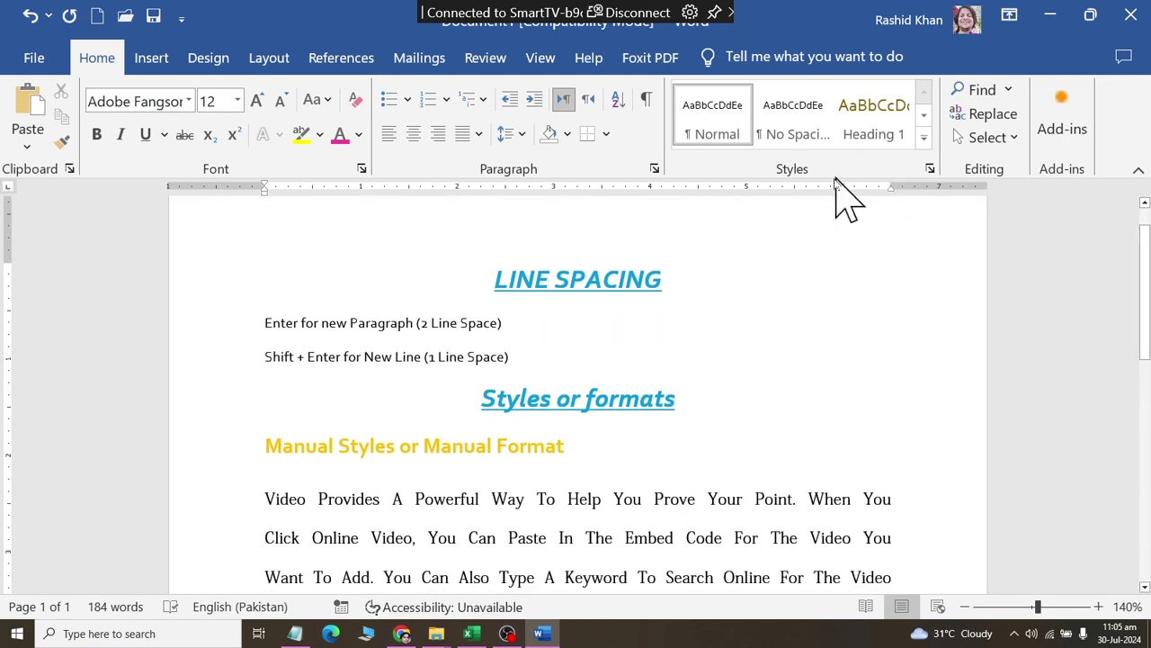
key("alt+g")
scroll(409, 400, "down", 3)
Apply the Subtle Emphasis style to the Video Provides paragraph.
left_click_drag(268, 358, 564, 467)
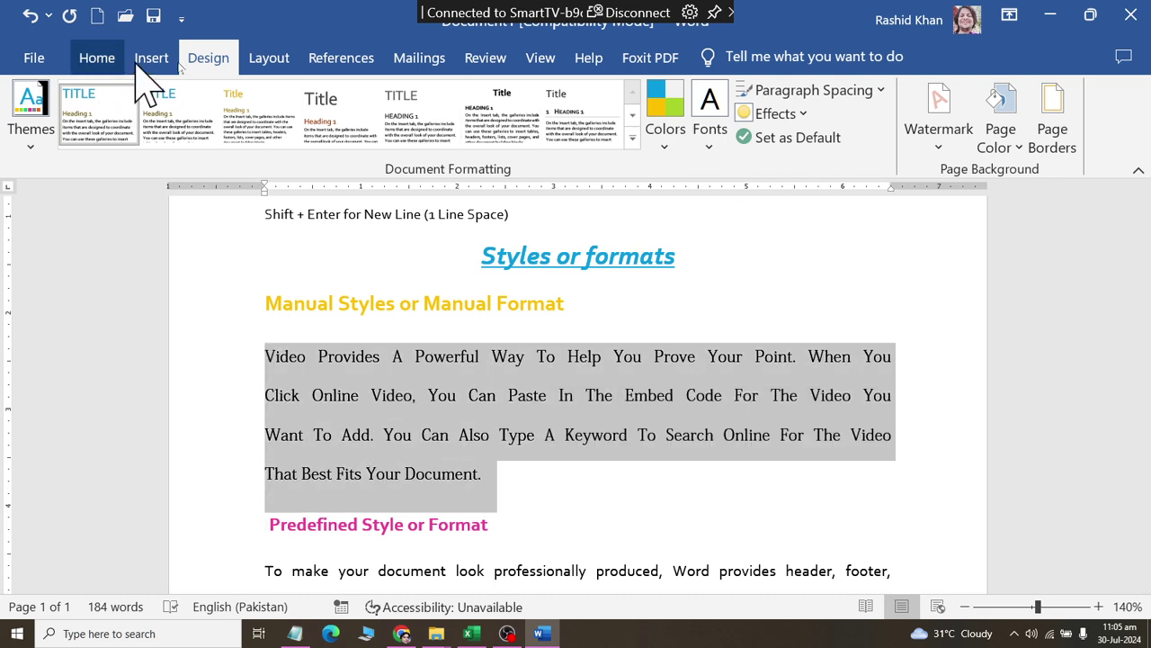
left_click(96, 57)
left_click(924, 138)
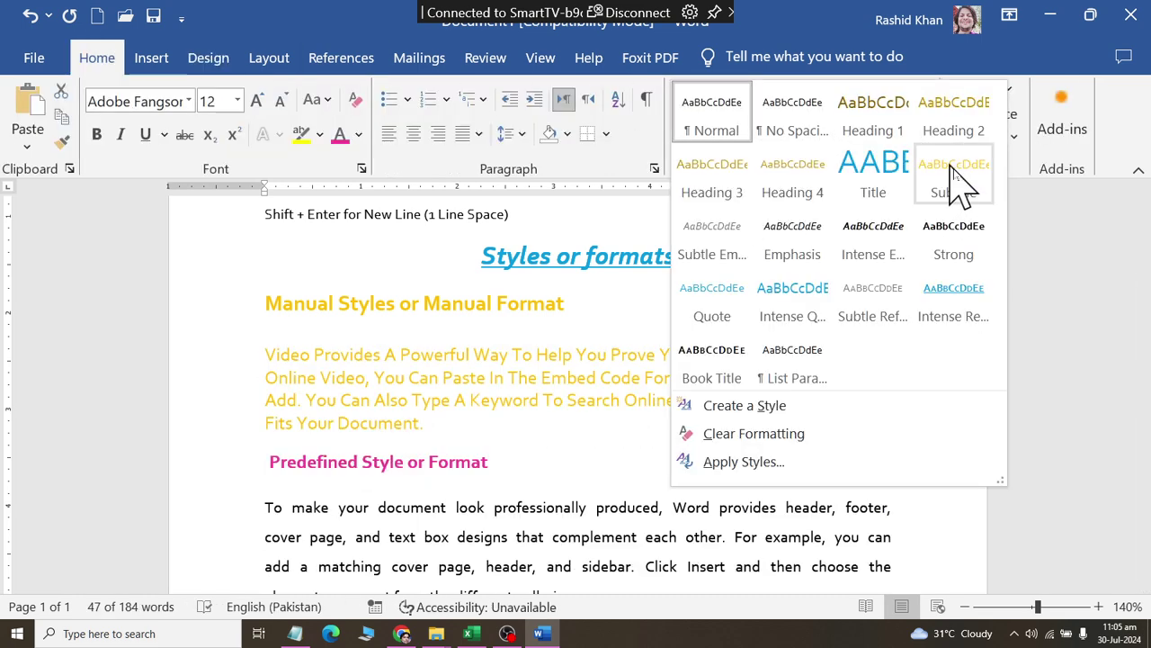
left_click(689, 246)
scroll(689, 283, "down", 1)
scroll(372, 339, "down", 2)
Apply the Subtle Reference style to the To make your document paragraph.
left_click_drag(279, 361, 624, 437)
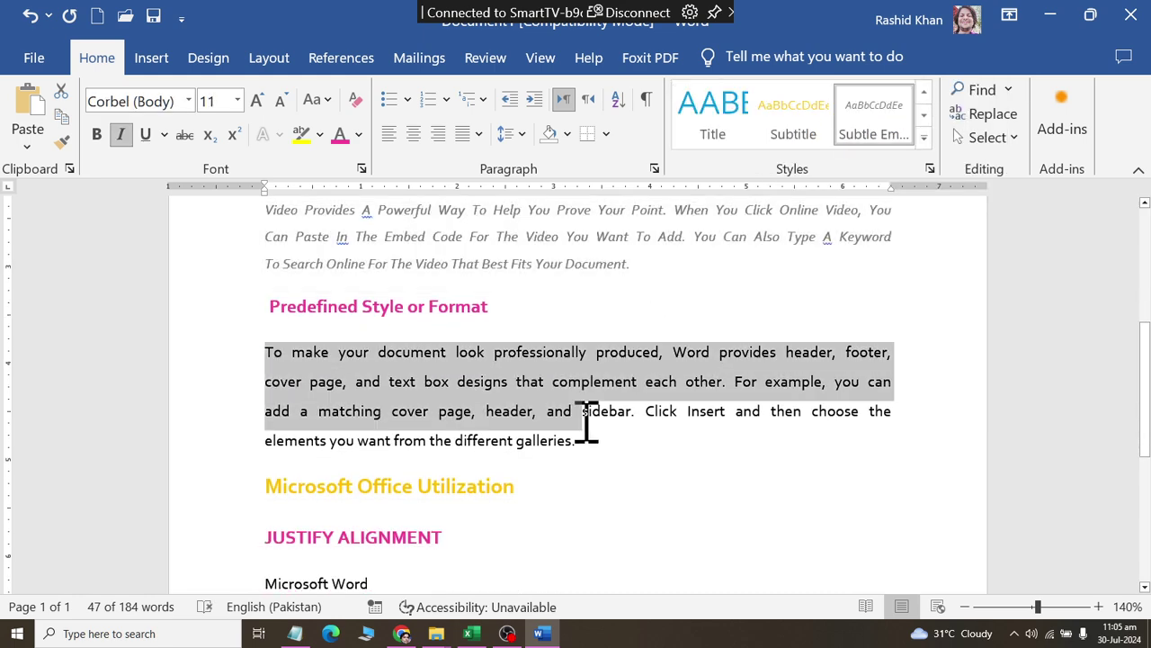
left_click(925, 137)
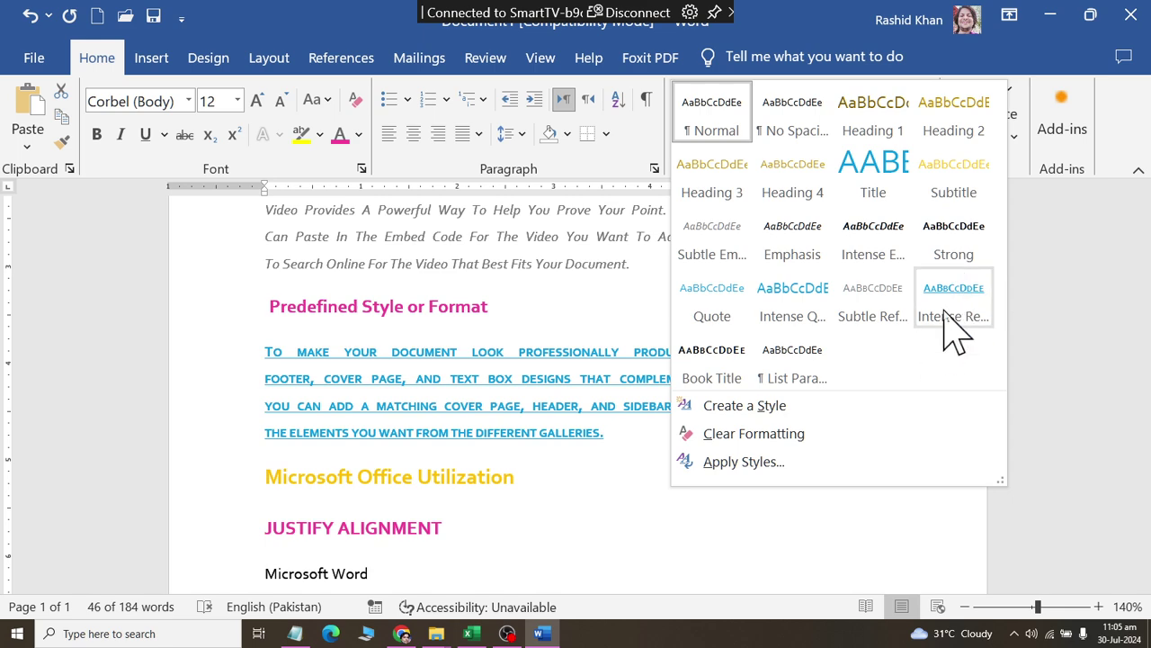
left_click(879, 290)
scroll(866, 340, "up", 1)
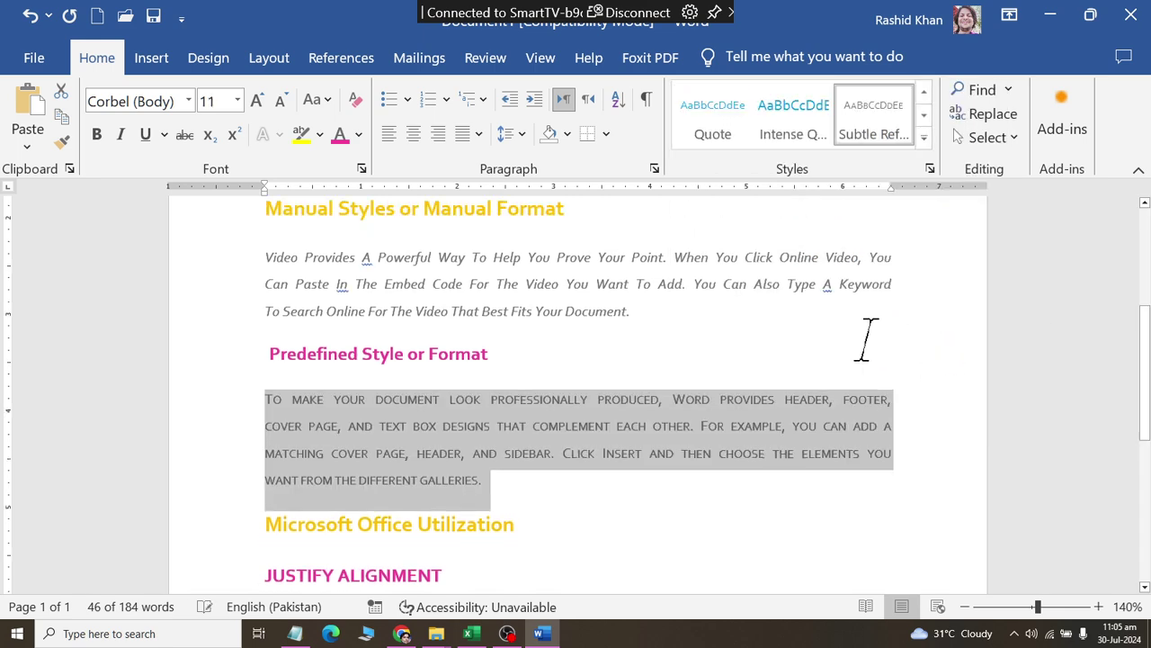
scroll(865, 338, "up", 2)
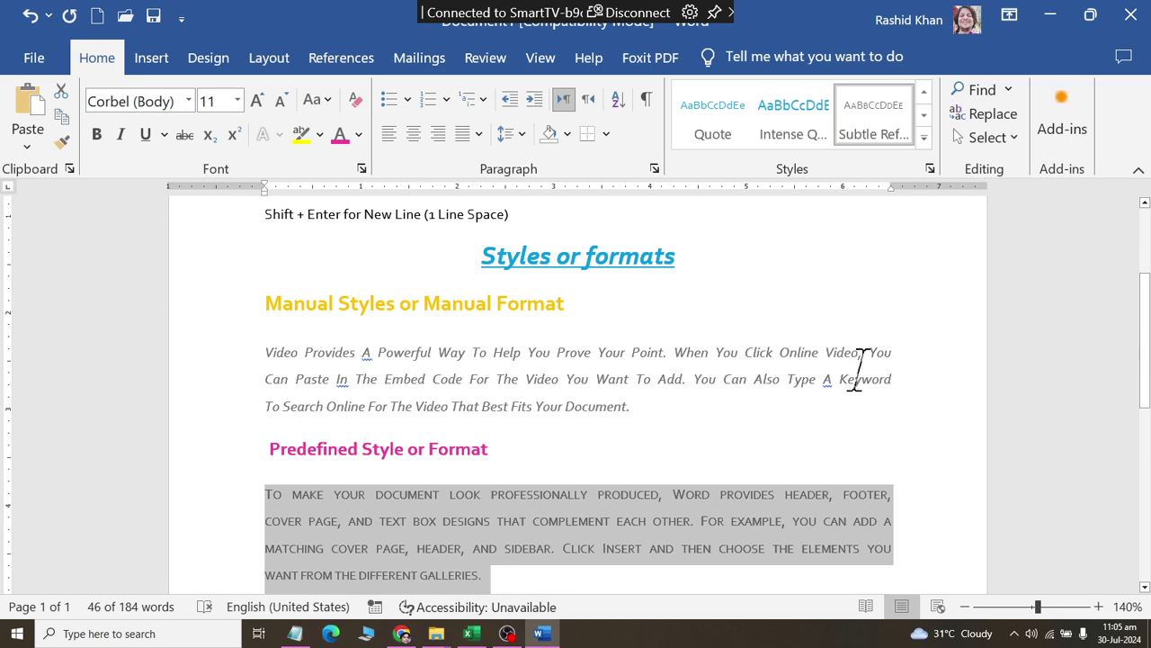
Grow that paragraph's font to 14 pt.
scroll(770, 385, "down", 2)
left_click(257, 100)
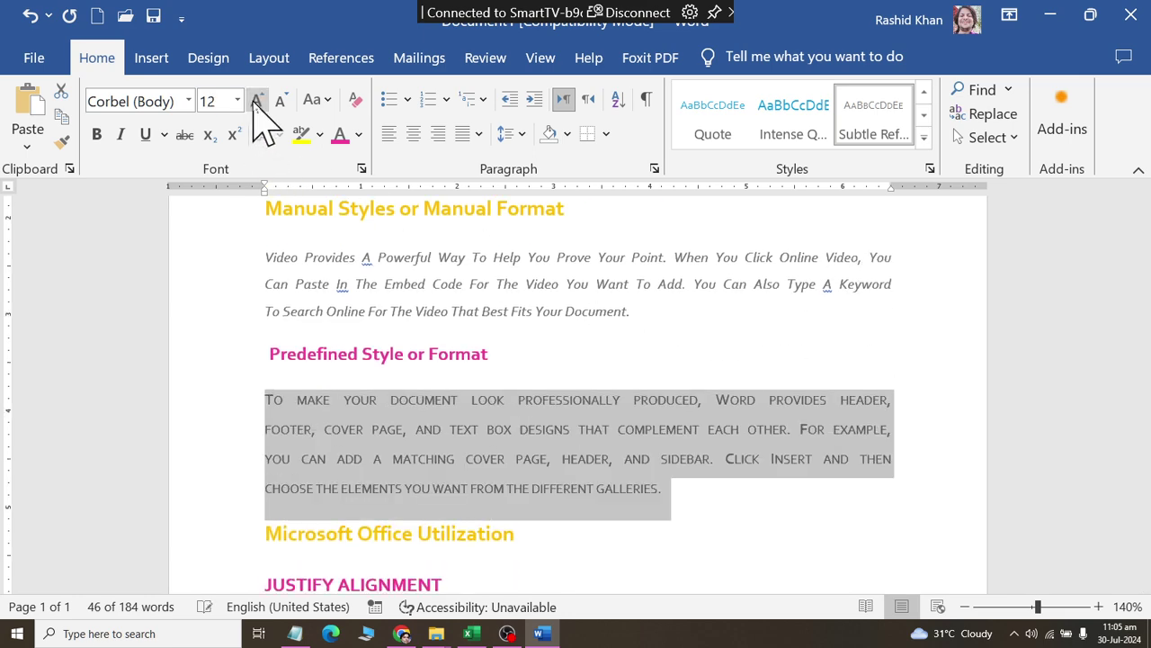
left_click(256, 100)
scroll(360, 174, "down", 3)
scroll(360, 174, "down", 3)
scroll(459, 355, "down", 4)
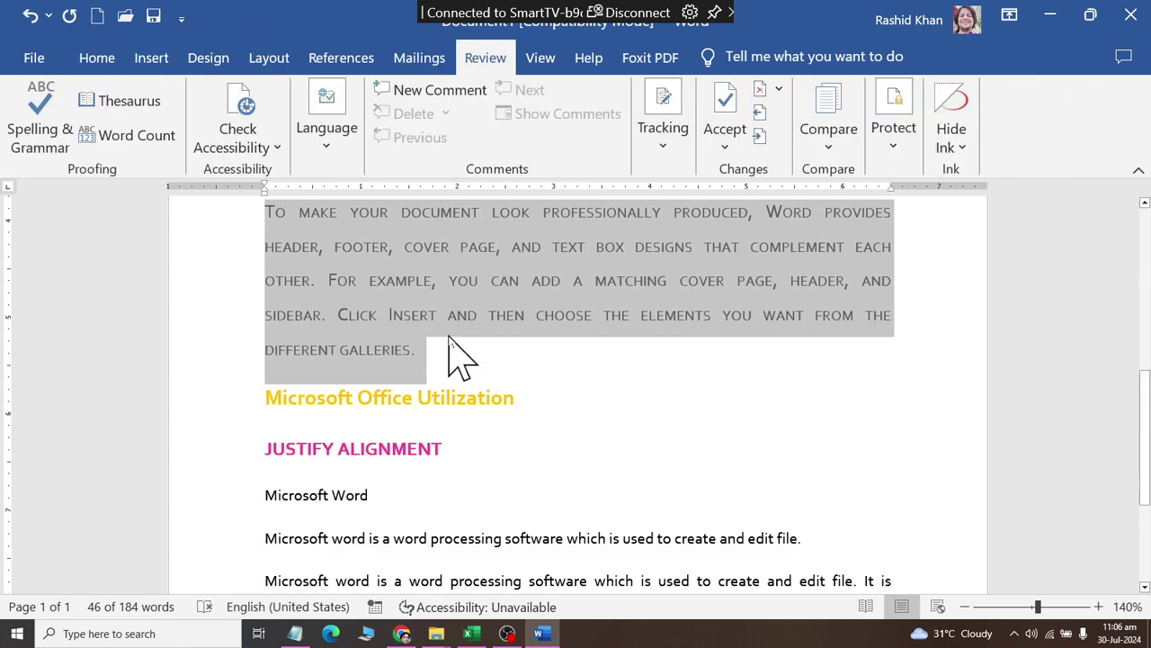
scroll(459, 355, "down", 1)
scroll(473, 377, "up", 4)
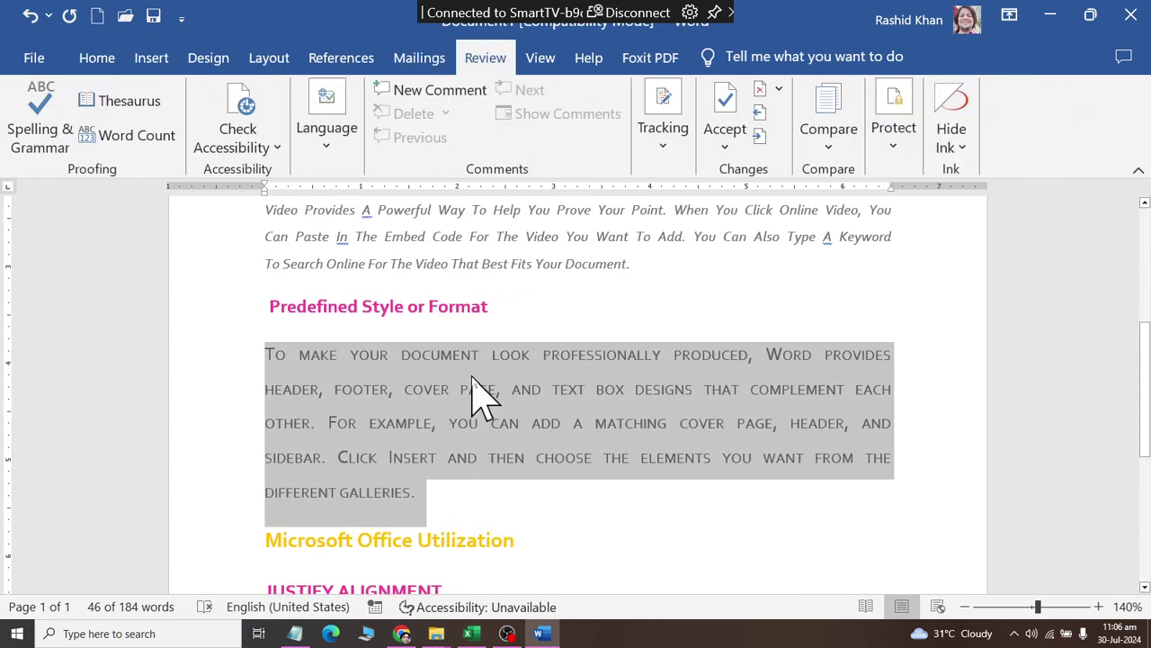
left_click(97, 57)
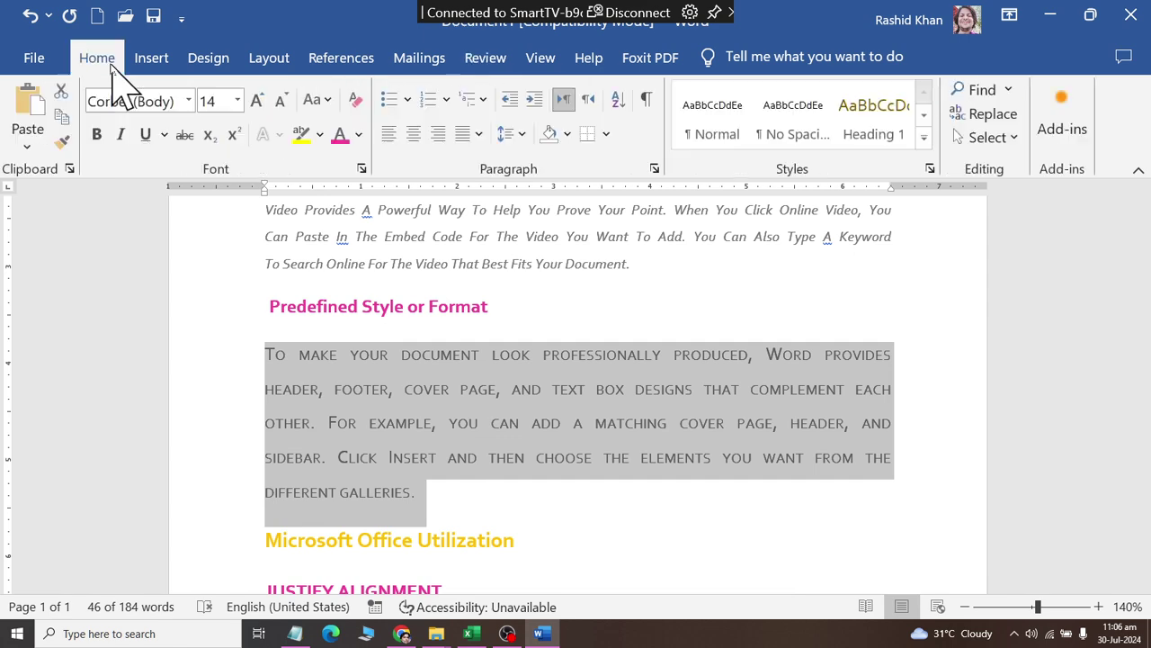
scroll(501, 392, "up", 2)
scroll(501, 393, "up", 5)
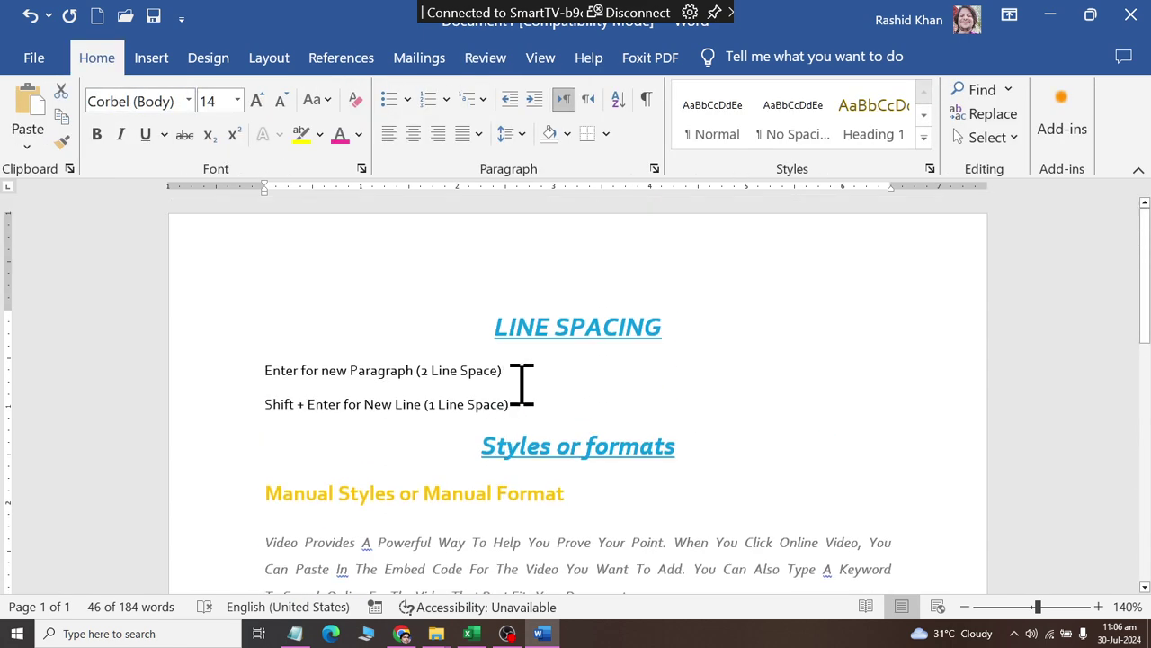